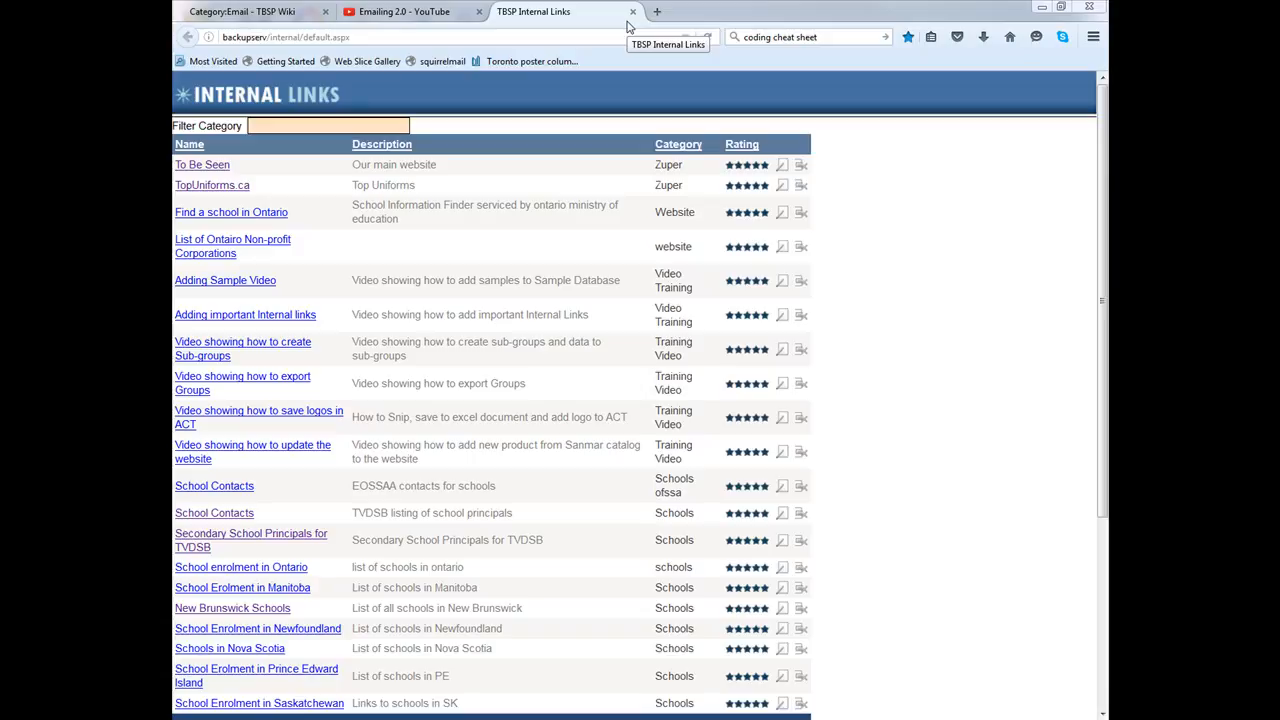
Step: Filter TBSP Internal Links to the 'wiki' category and open the Internal Wiki Main Page
{"action": "left_click", "coordinate": [284, 122]}
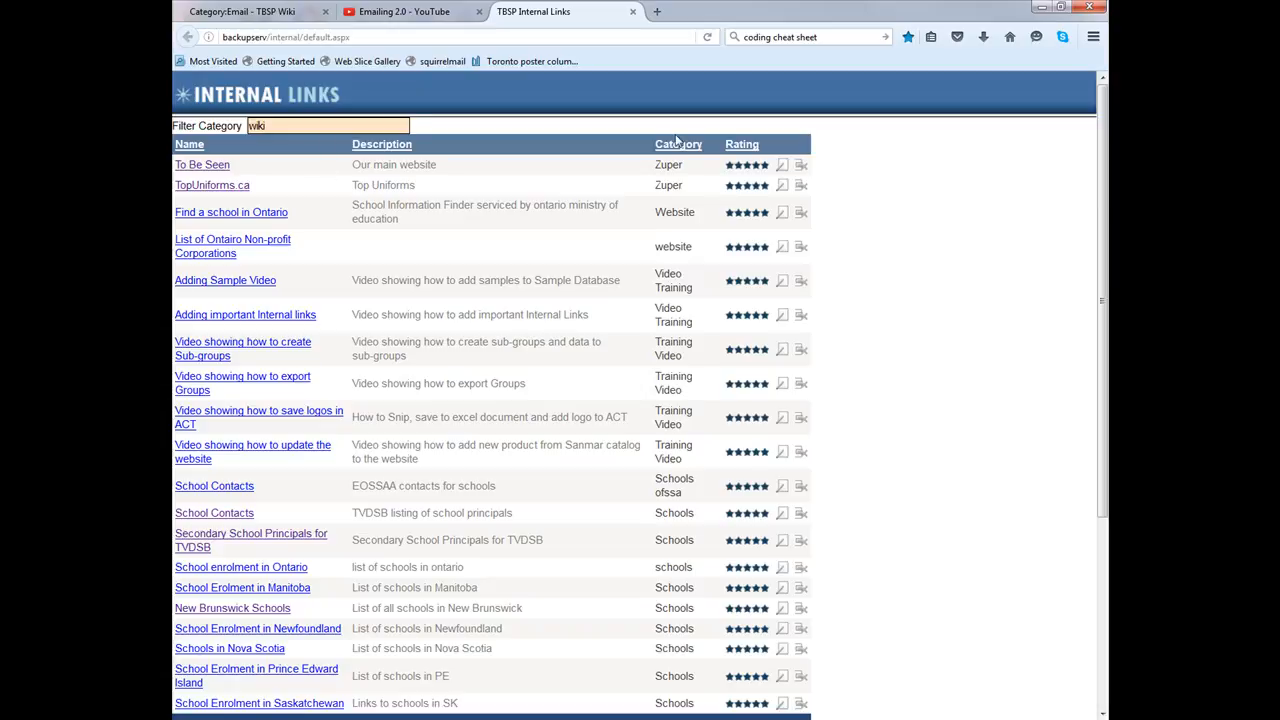
{"action": "key", "text": "Return"}
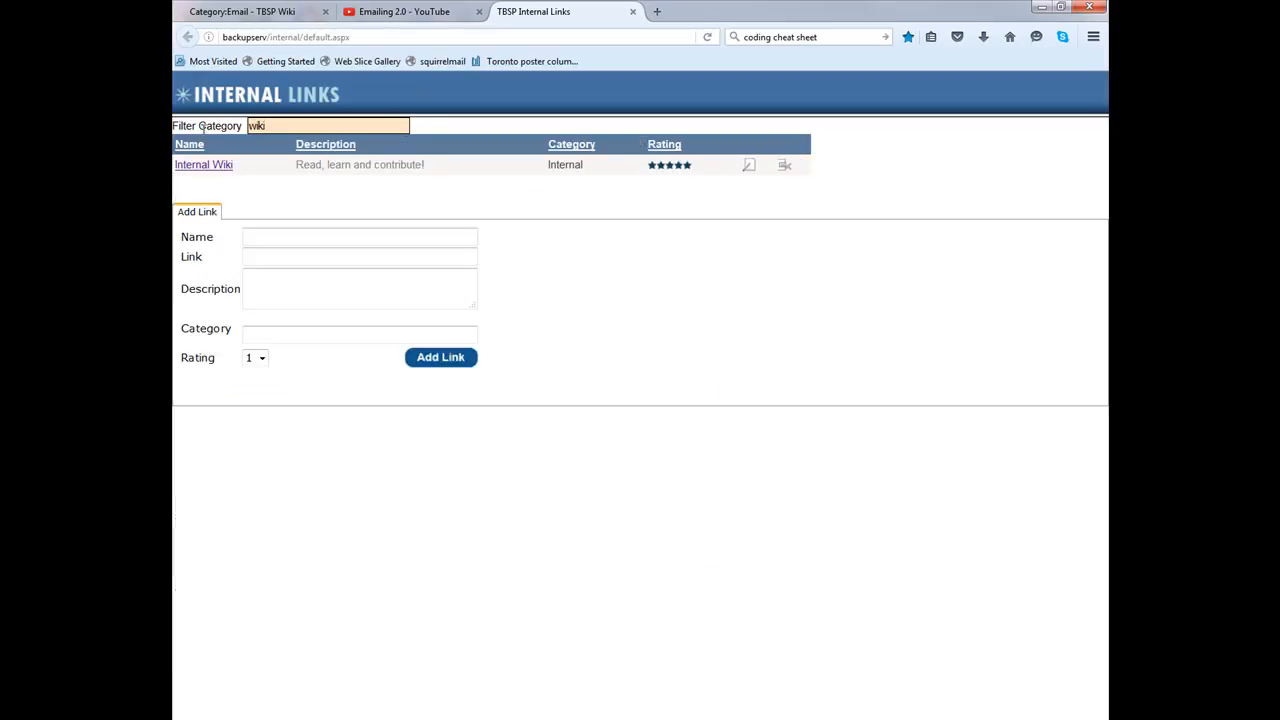
{"action": "left_click", "coordinate": [222, 167]}
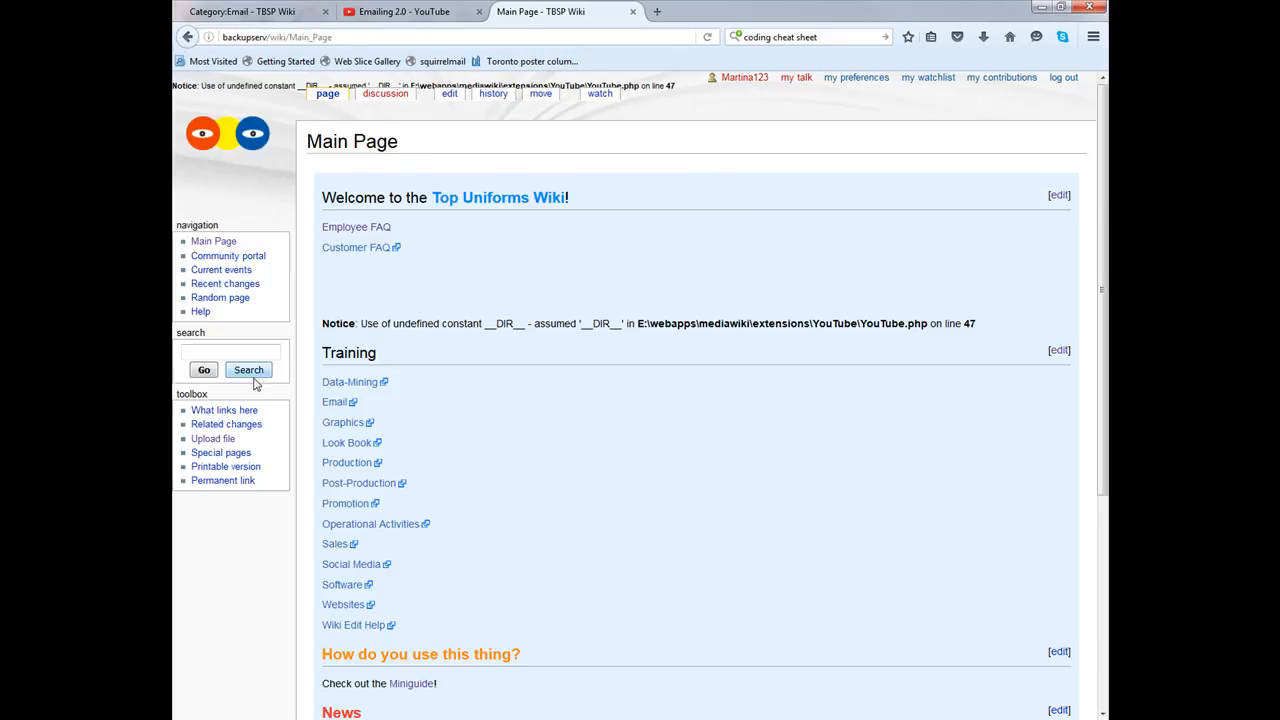
Step: Upload 'Screenshot temporary tutorial use.JPG' from the wiki tutorial folder to the TBSP Wiki
{"action": "left_click", "coordinate": [214, 440]}
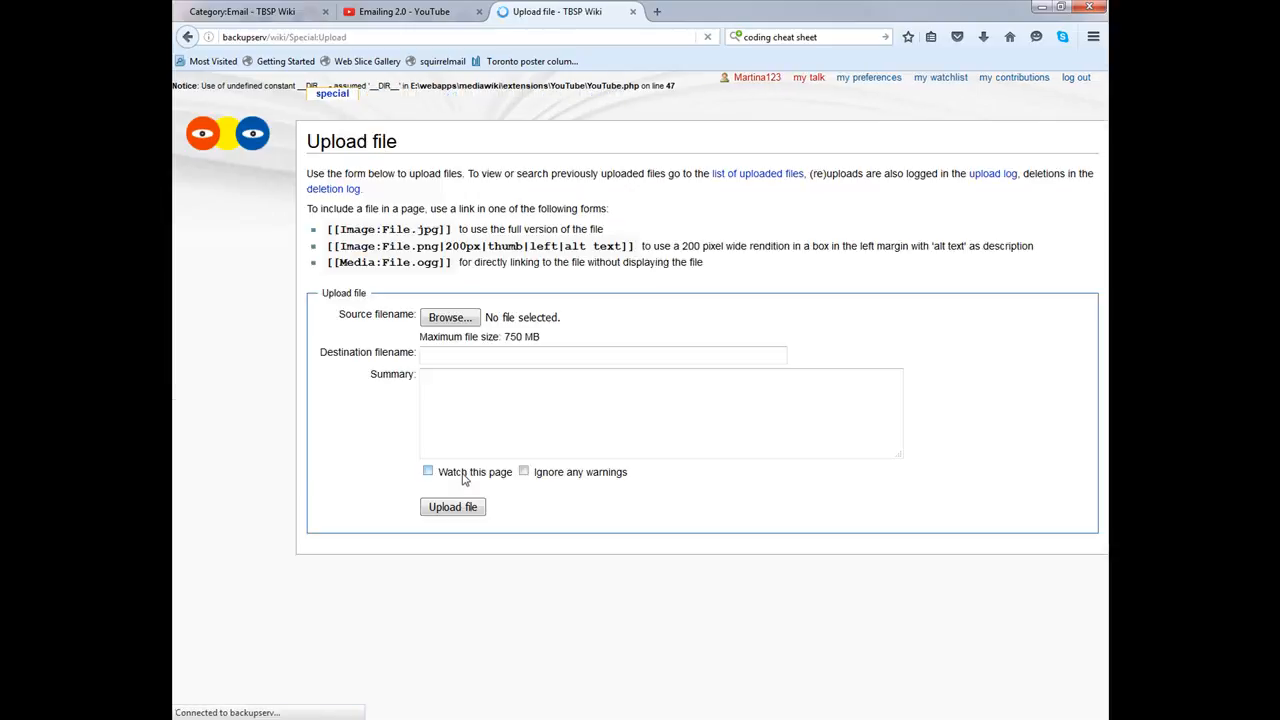
{"action": "left_click", "coordinate": [450, 320]}
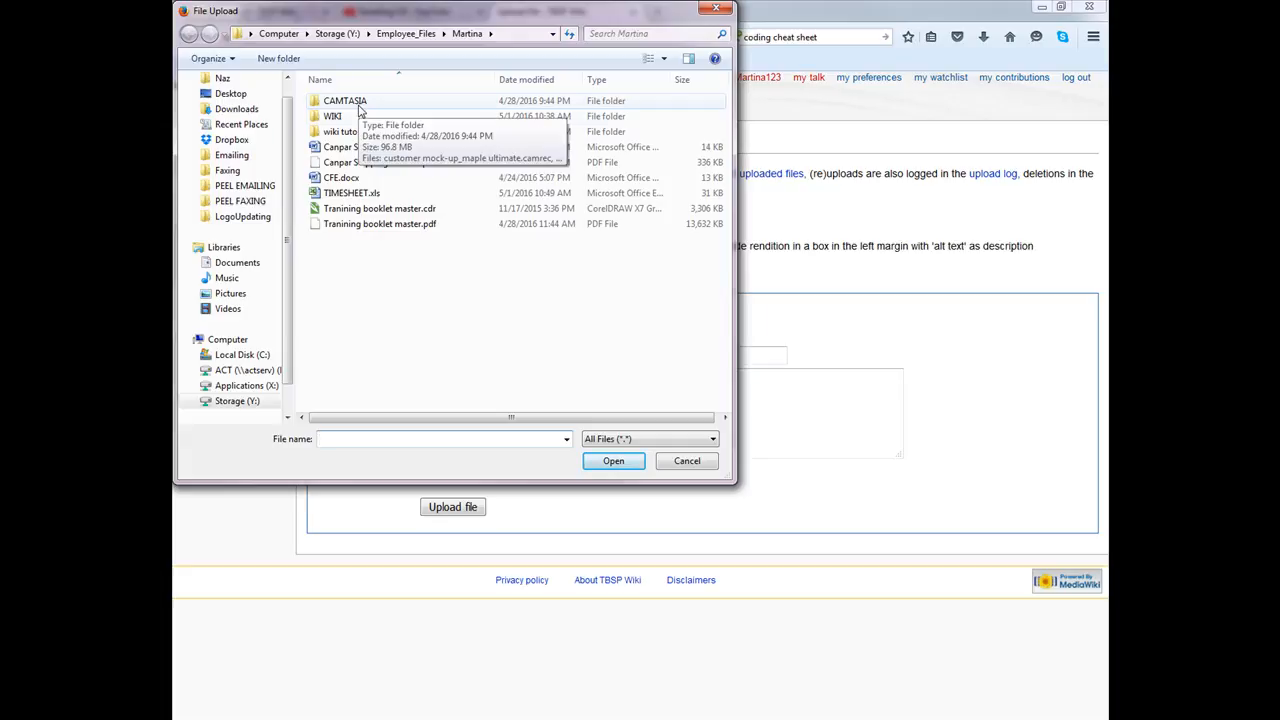
{"action": "double_click", "coordinate": [358, 131]}
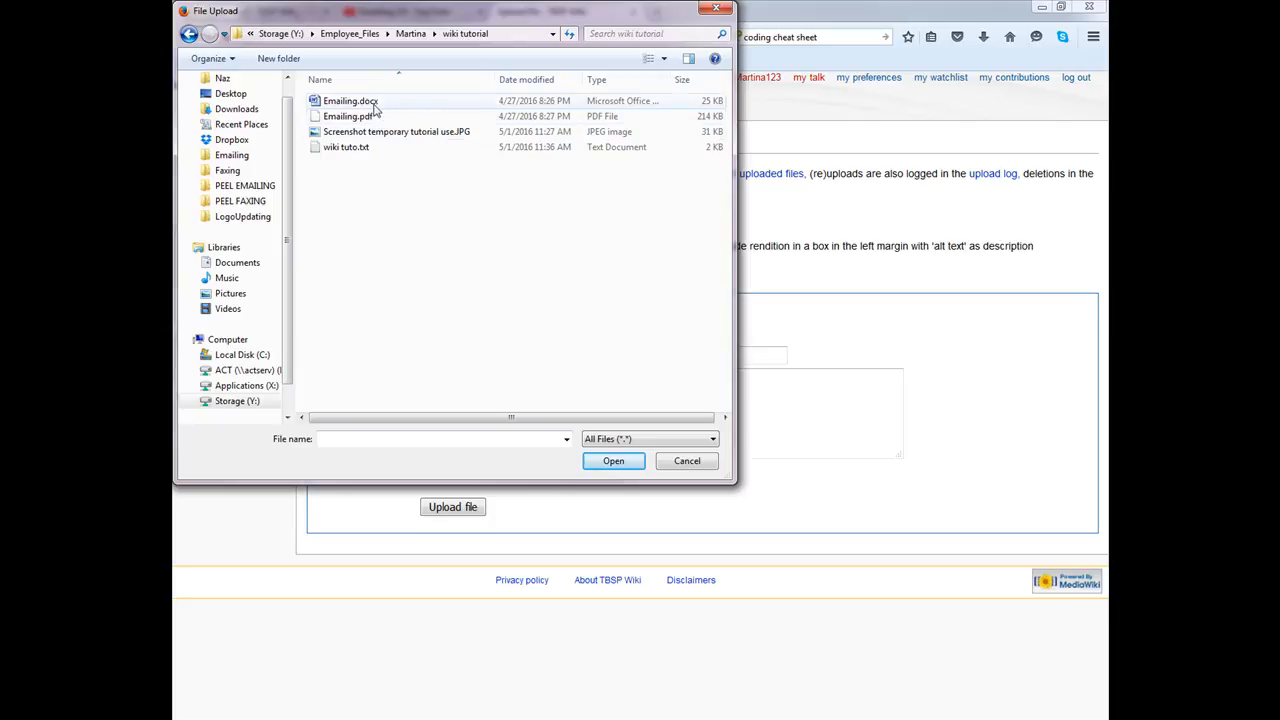
{"action": "left_click", "coordinate": [396, 131]}
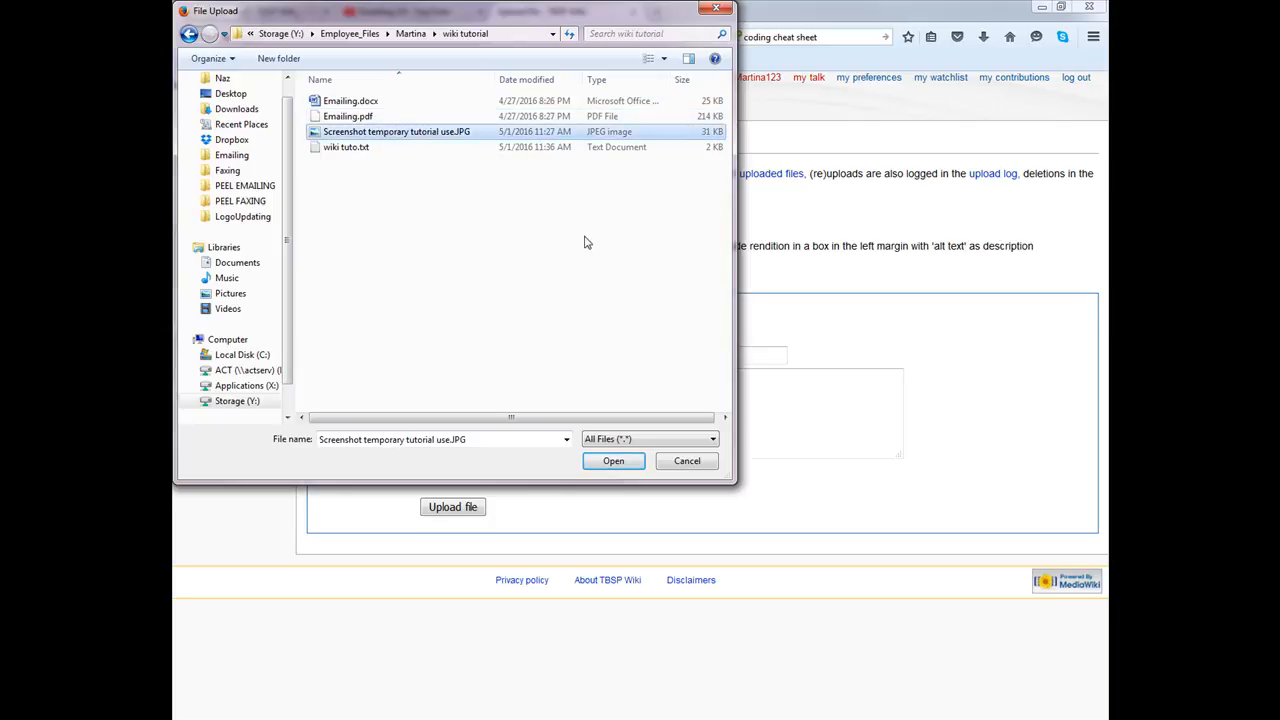
{"action": "left_click", "coordinate": [614, 461]}
{"action": "left_click", "coordinate": [474, 539]}
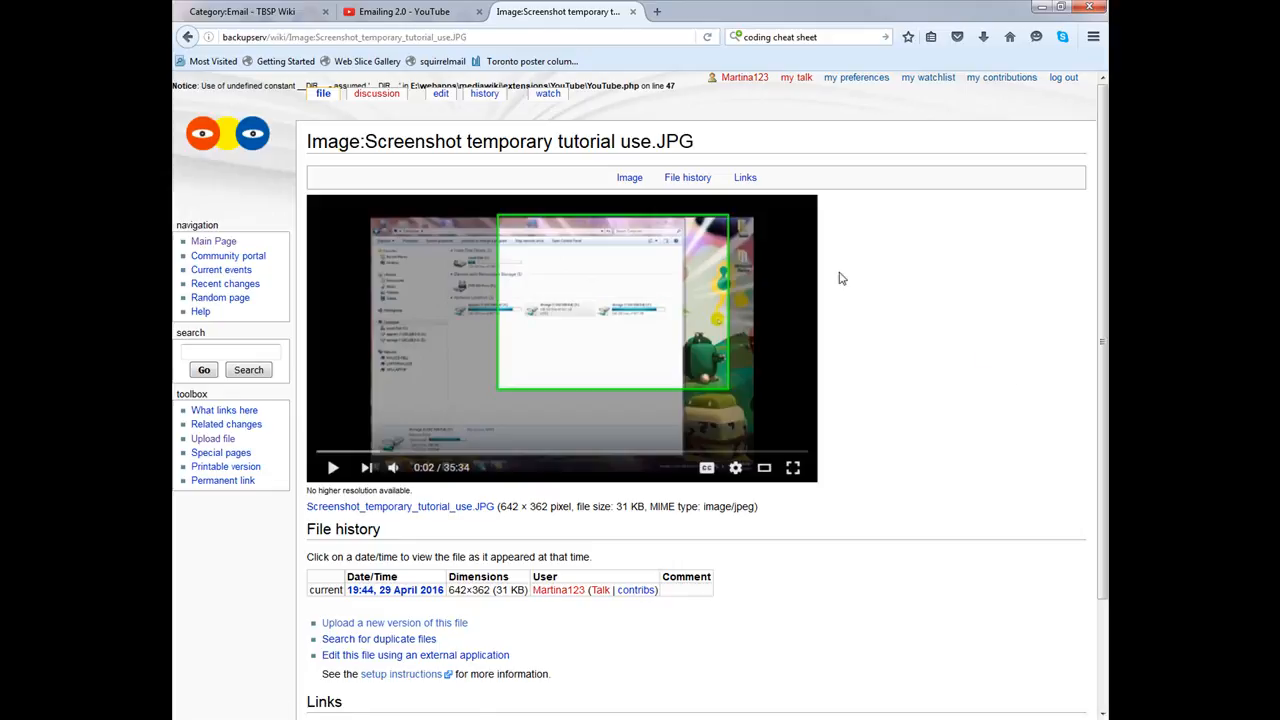
Step: Upload Emailing.pdf to the wiki, saving it despite the duplicate-file warning
{"action": "left_click", "coordinate": [223, 442]}
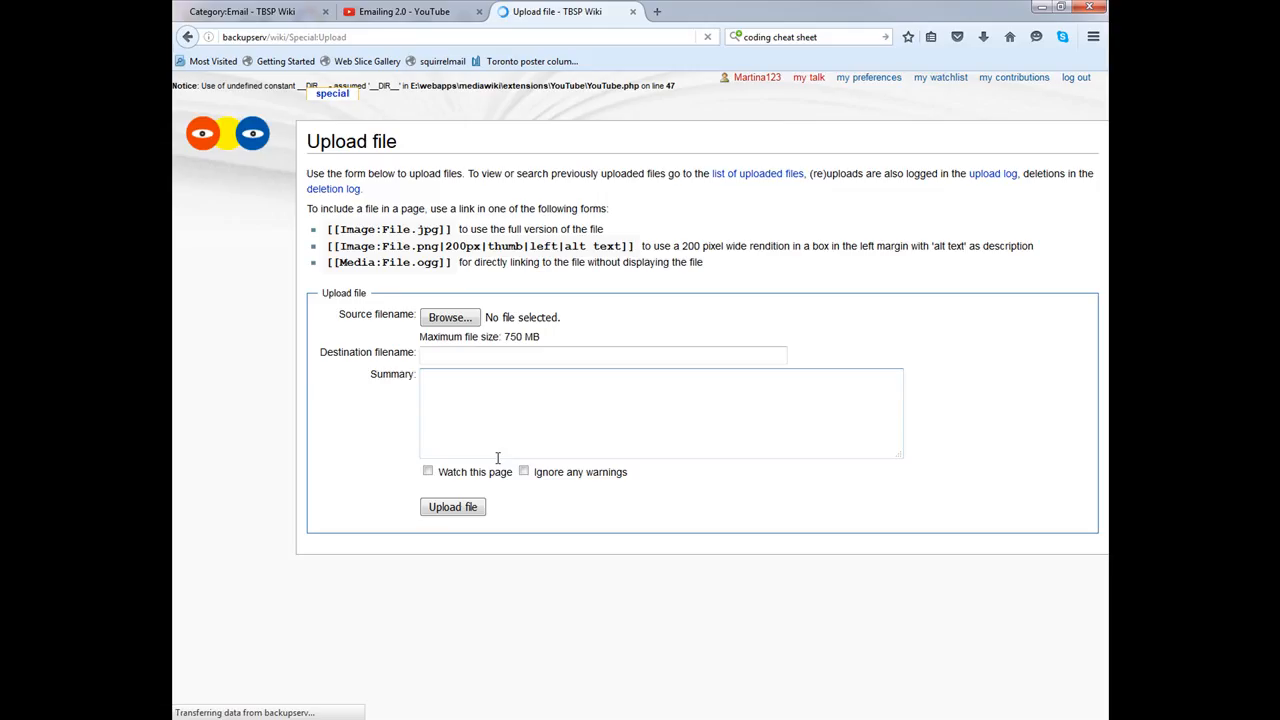
{"action": "left_click", "coordinate": [455, 318]}
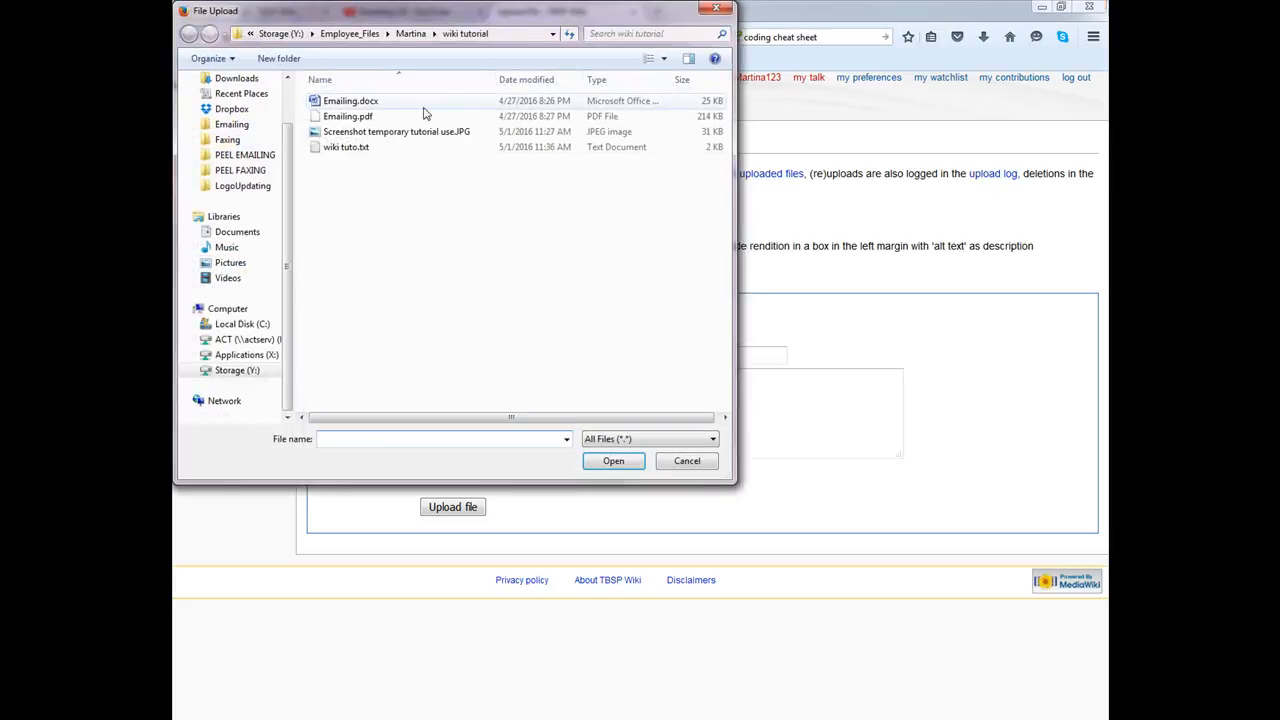
{"action": "left_click", "coordinate": [394, 117]}
{"action": "left_click", "coordinate": [628, 461]}
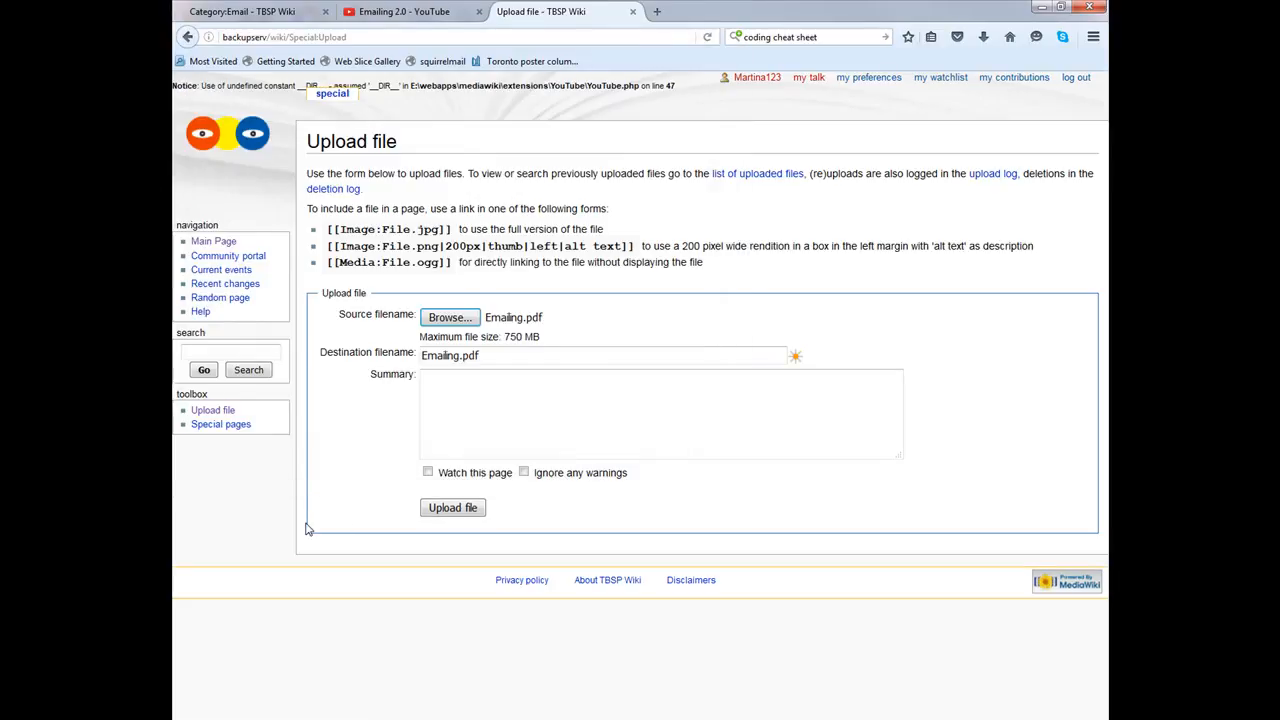
{"action": "left_click", "coordinate": [487, 652]}
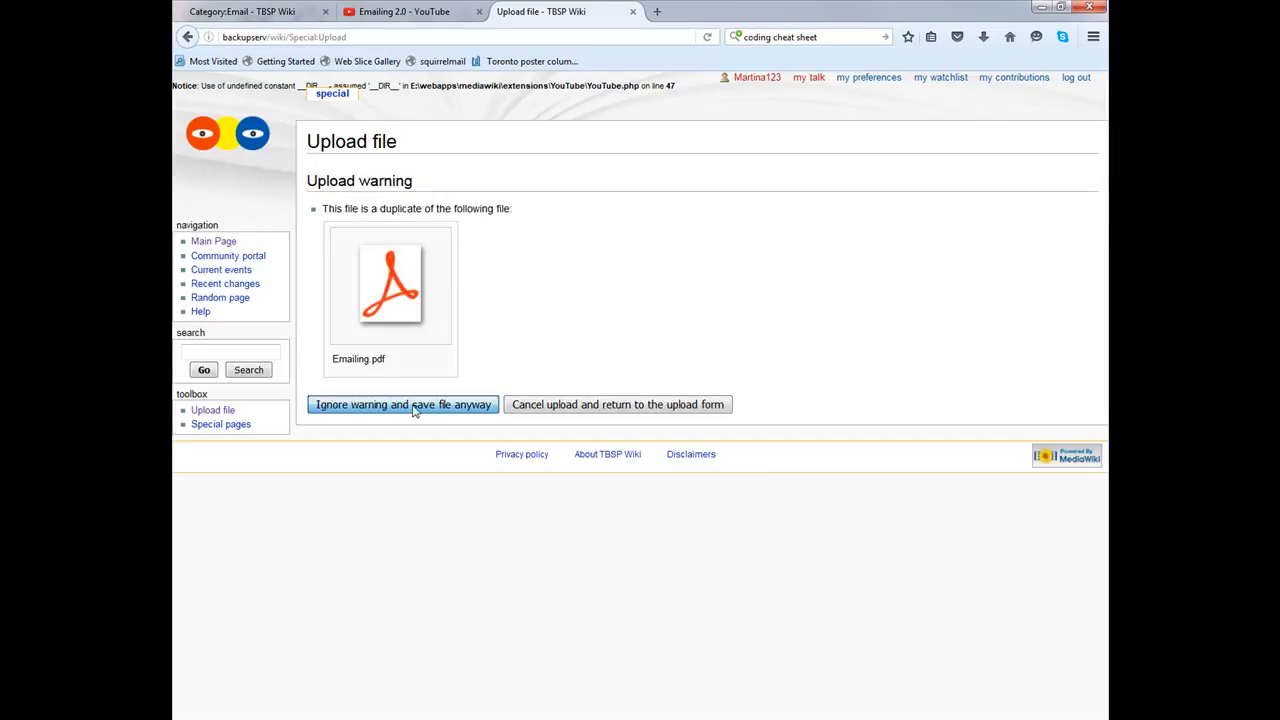
{"action": "left_click", "coordinate": [450, 408]}
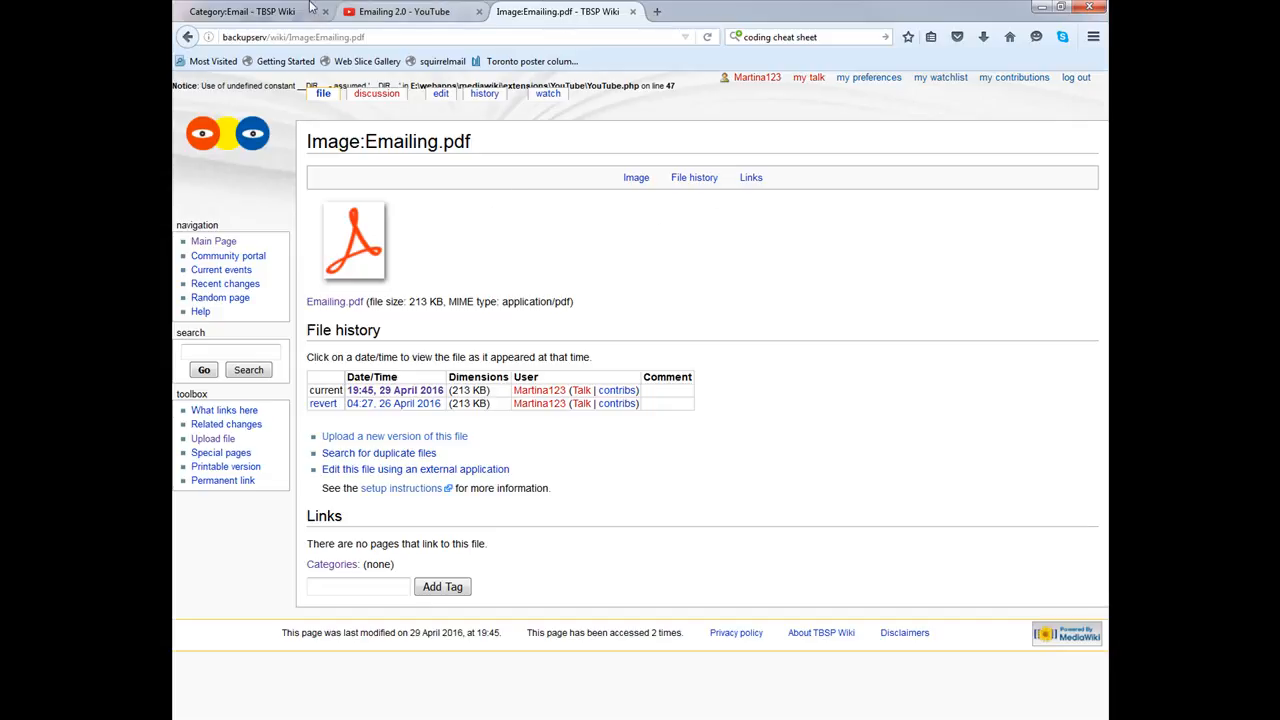
Step: Go to the wiki Main Page and open the Data-Mining category page
{"action": "left_click", "coordinate": [280, 11]}
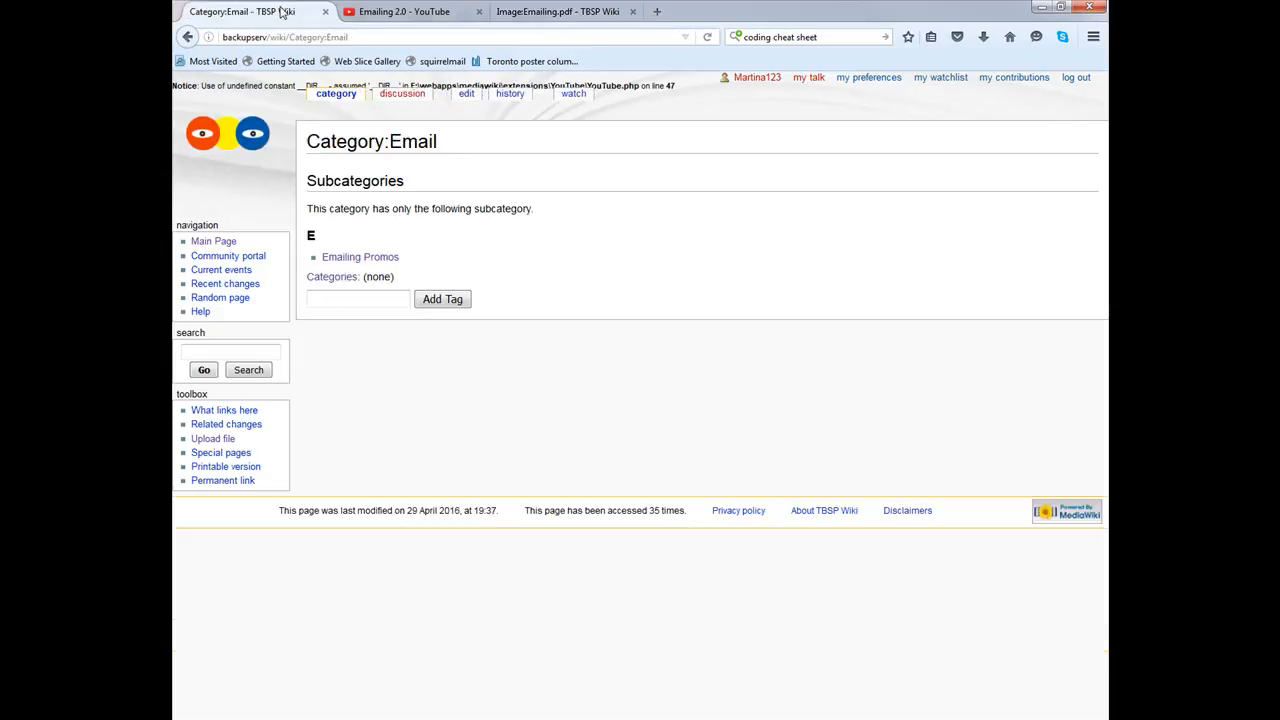
{"action": "left_click", "coordinate": [425, 13]}
{"action": "left_click", "coordinate": [540, 10]}
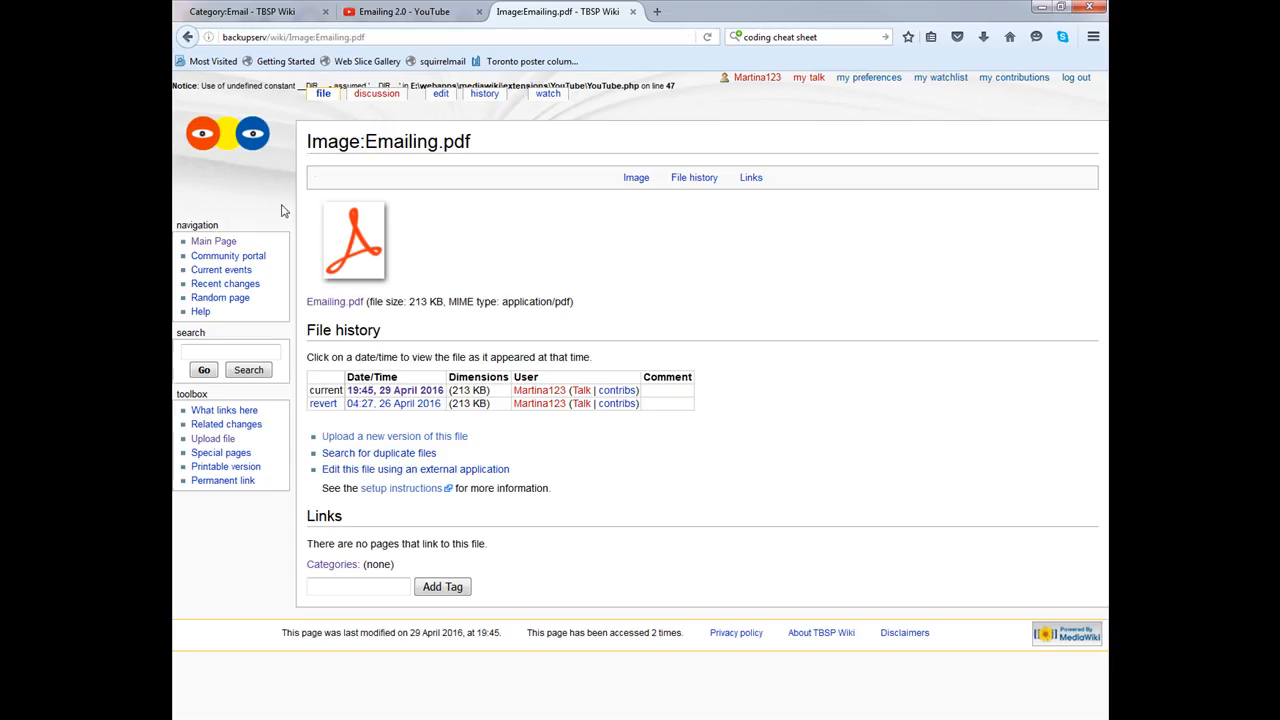
{"action": "left_click", "coordinate": [206, 244]}
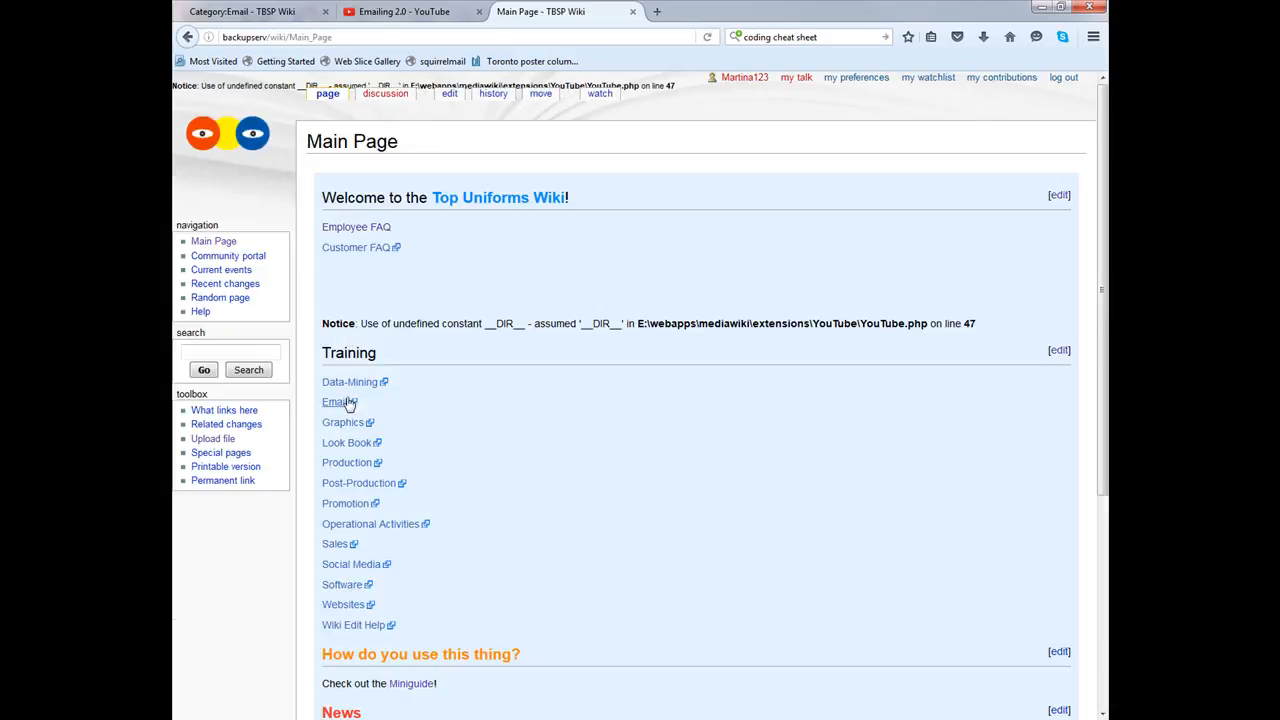
{"action": "left_click", "coordinate": [382, 390]}
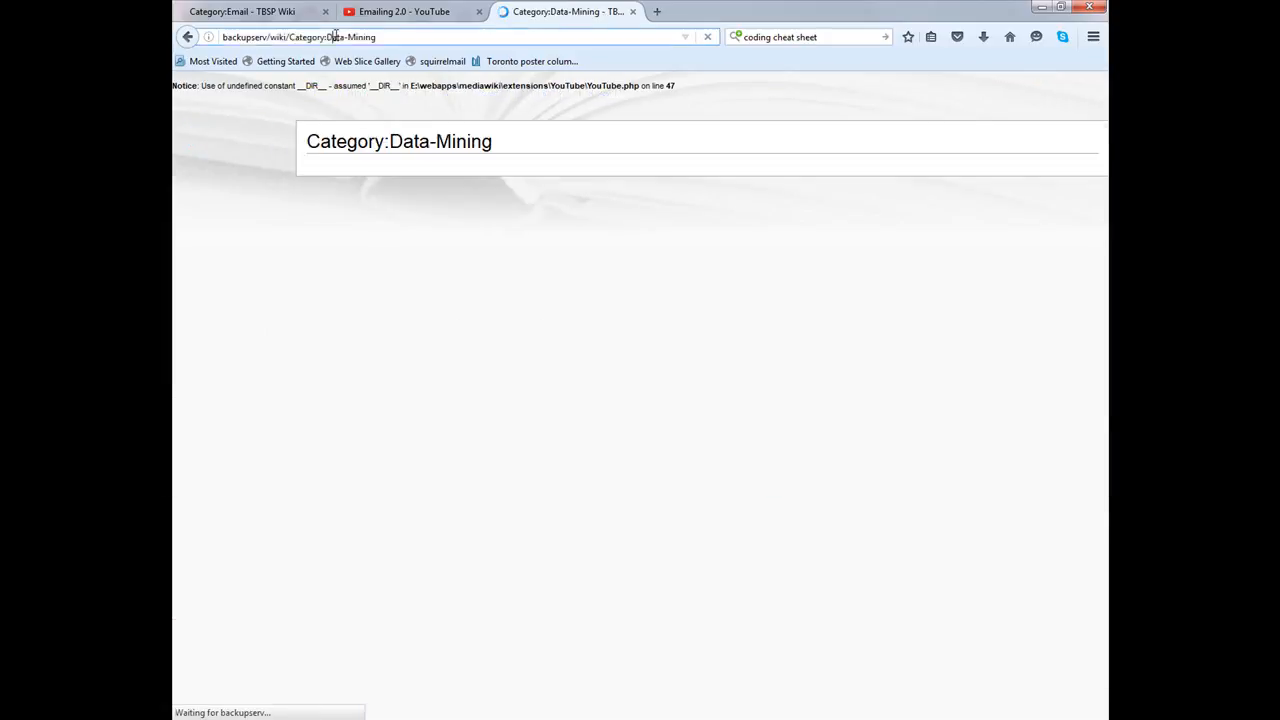
Step: Change the page address from Data-Mining to Category:Email, then close the older Category:Email tab
{"action": "left_click", "coordinate": [407, 37]}
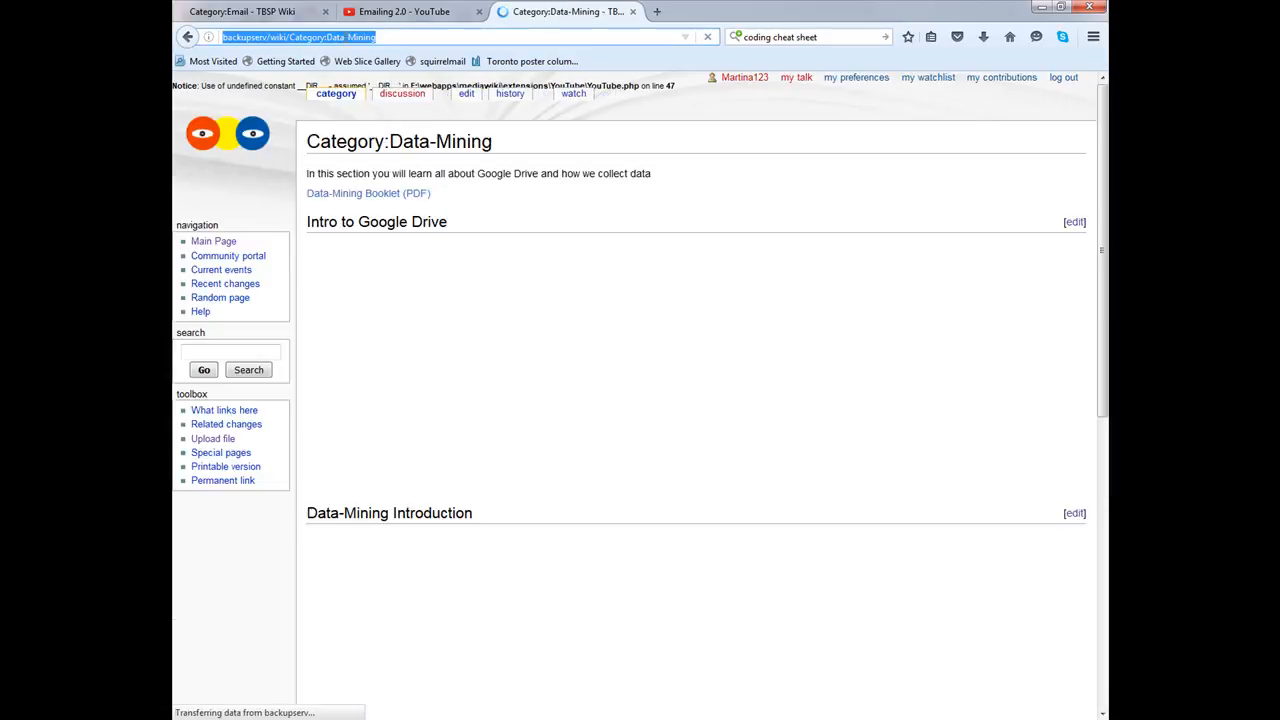
{"action": "left_click_drag", "start_coordinate": [418, 37], "coordinate": [328, 37]}
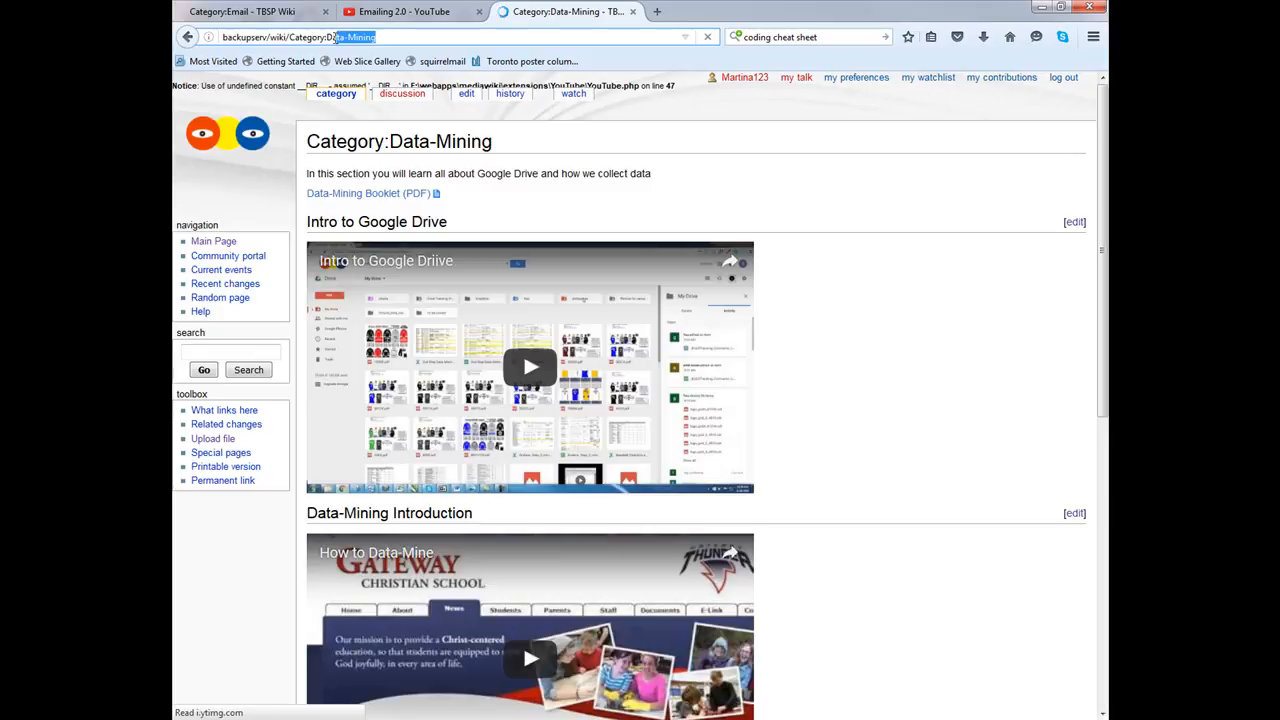
{"action": "key", "text": "BackSpace"}
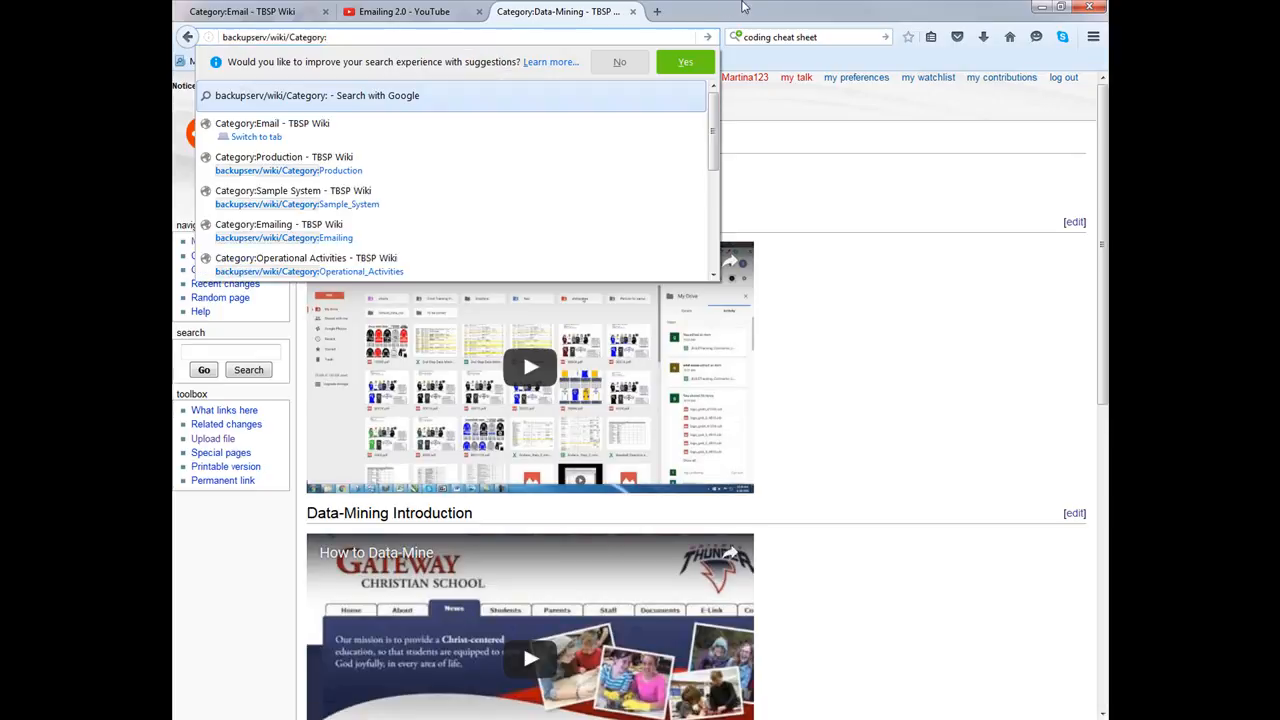
{"action": "type", "text": "Email"}
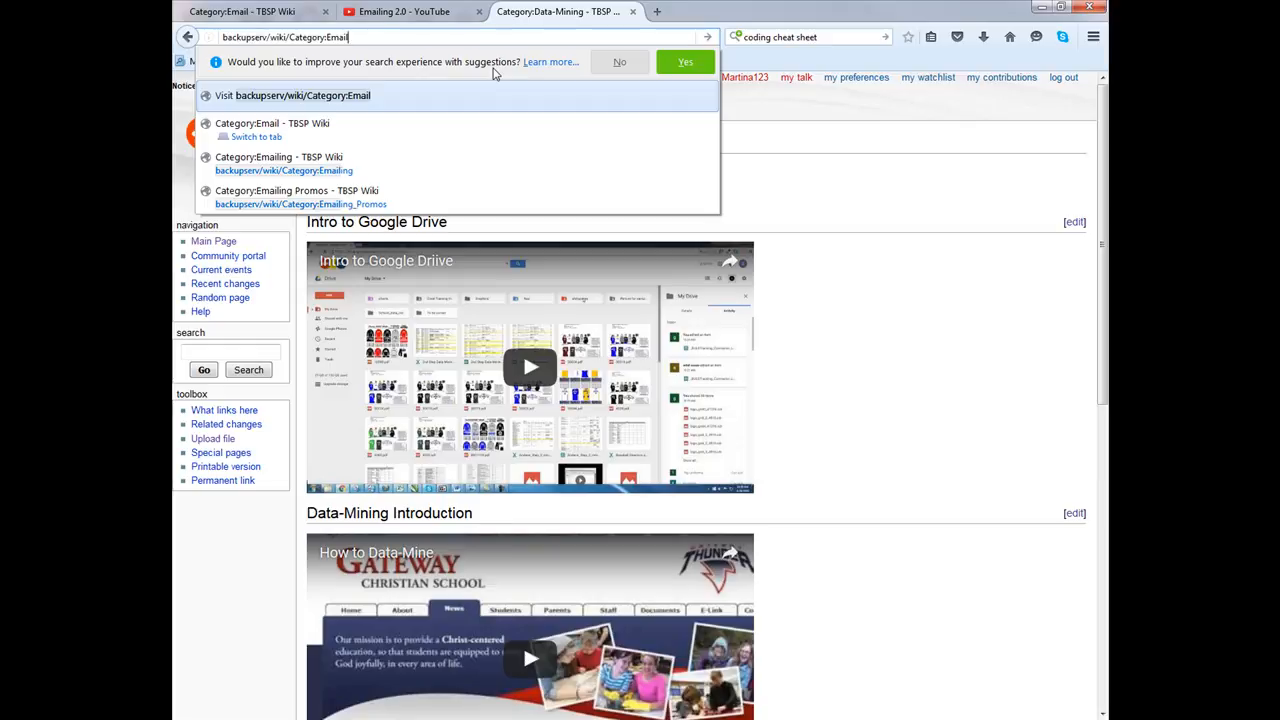
{"action": "key", "text": "Return"}
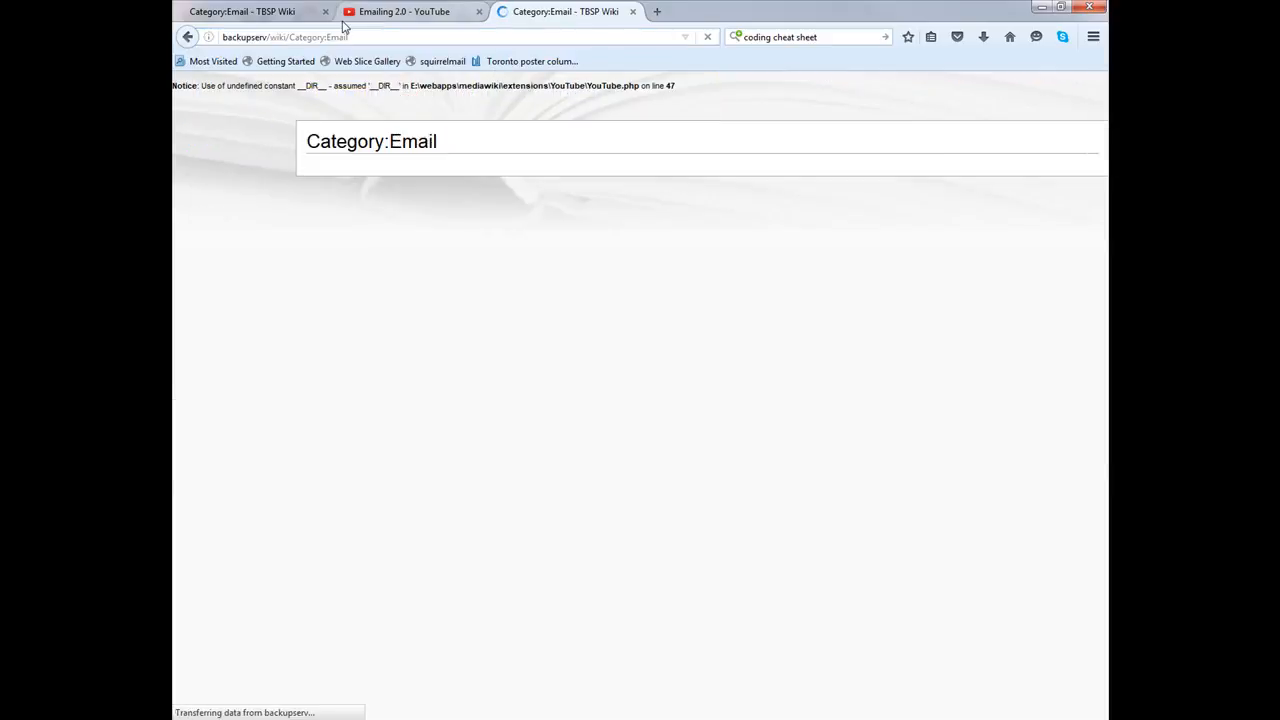
{"action": "left_click", "coordinate": [325, 11]}
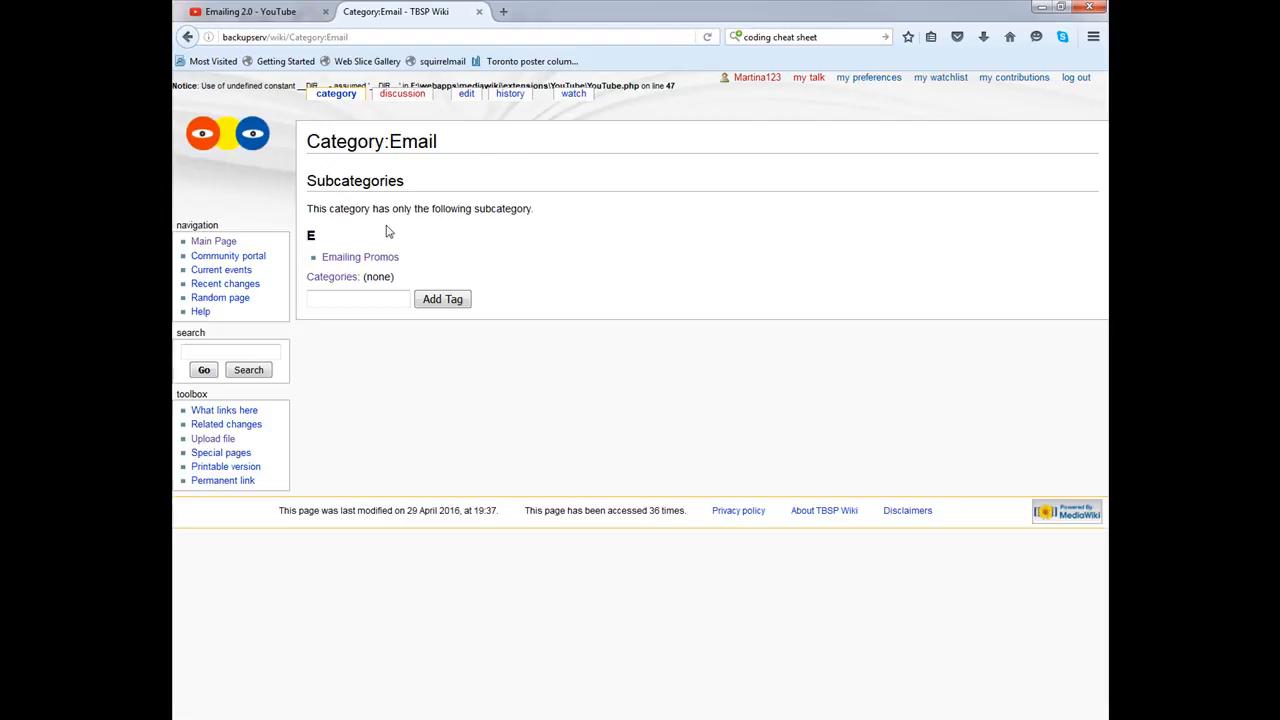
Step: Edit Category:Email, delete the notice line, and switch to the plain wikitext editor
{"action": "left_click", "coordinate": [466, 95]}
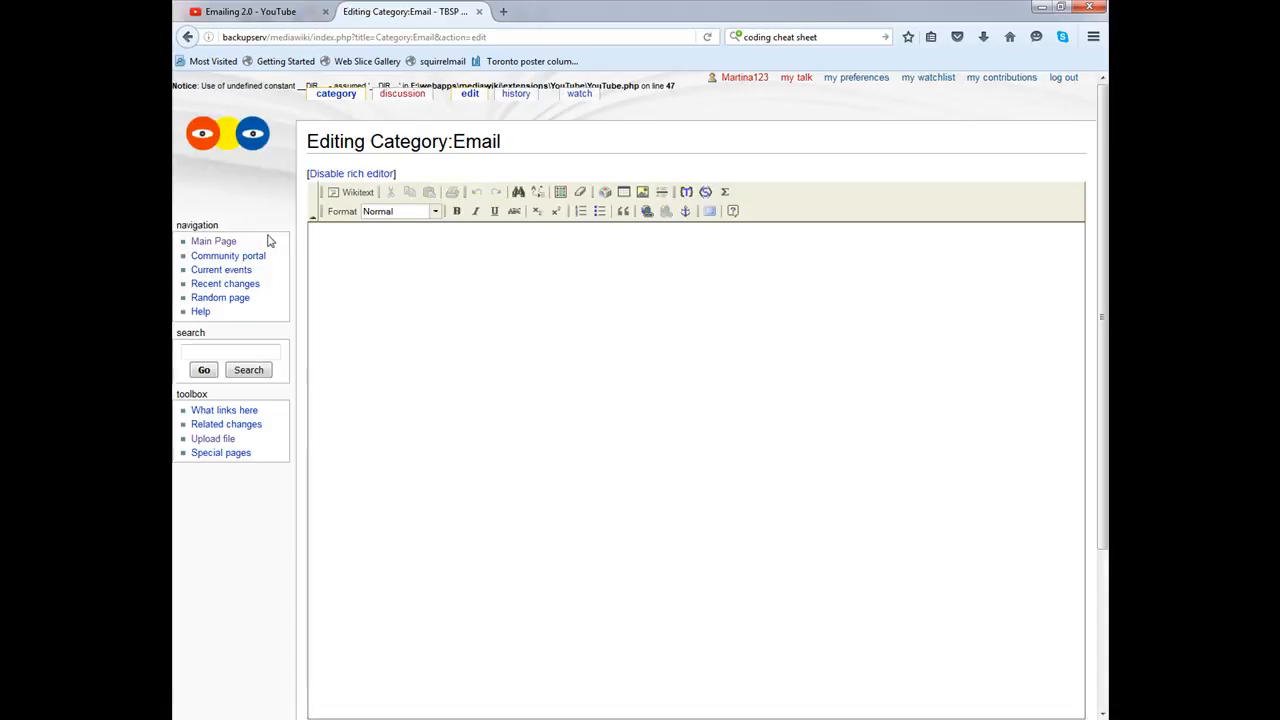
{"action": "left_click", "coordinate": [345, 174]}
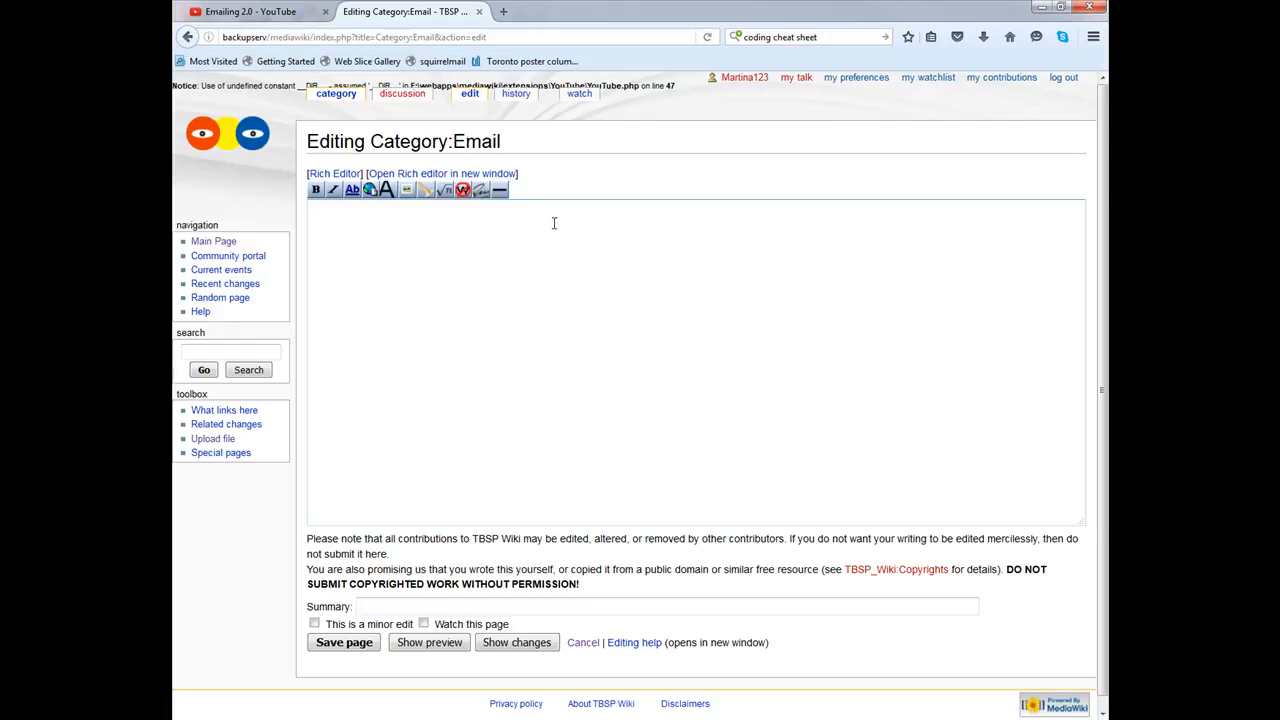
{"action": "left_click", "coordinate": [333, 174]}
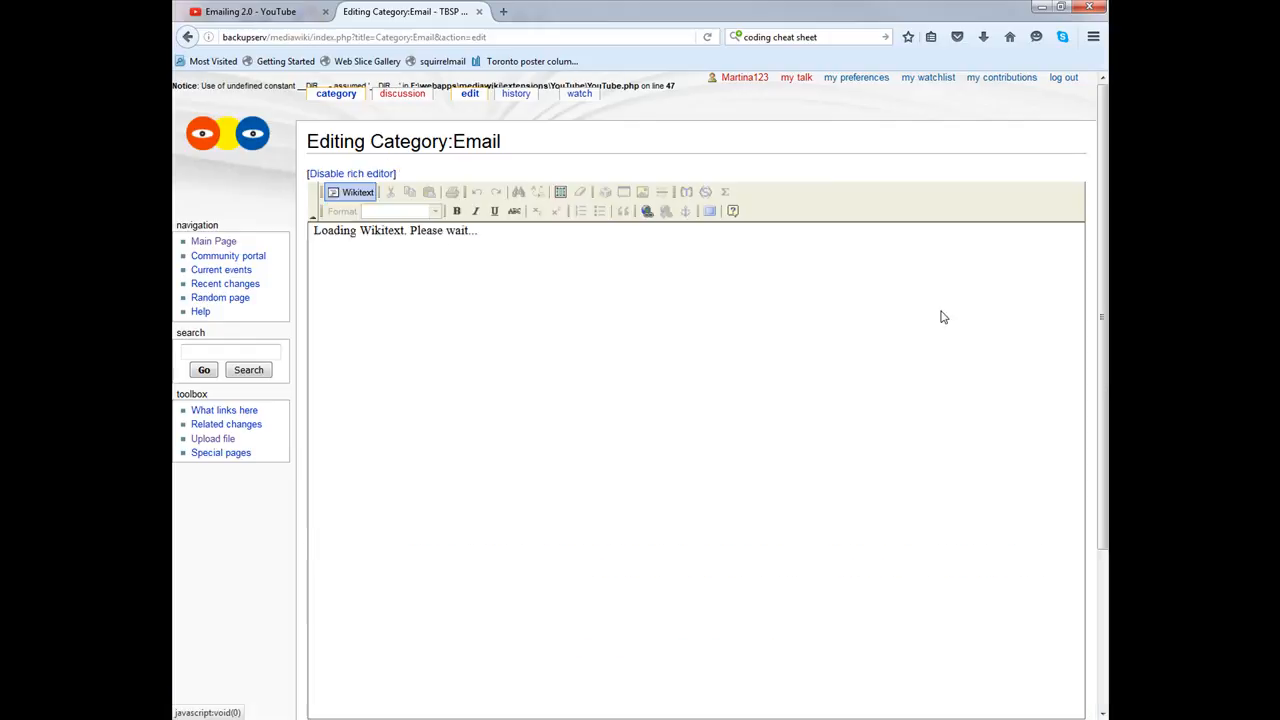
{"action": "triple_click", "coordinate": [976, 247]}
{"action": "key", "text": "Delete"}
{"action": "left_click", "coordinate": [399, 275]}
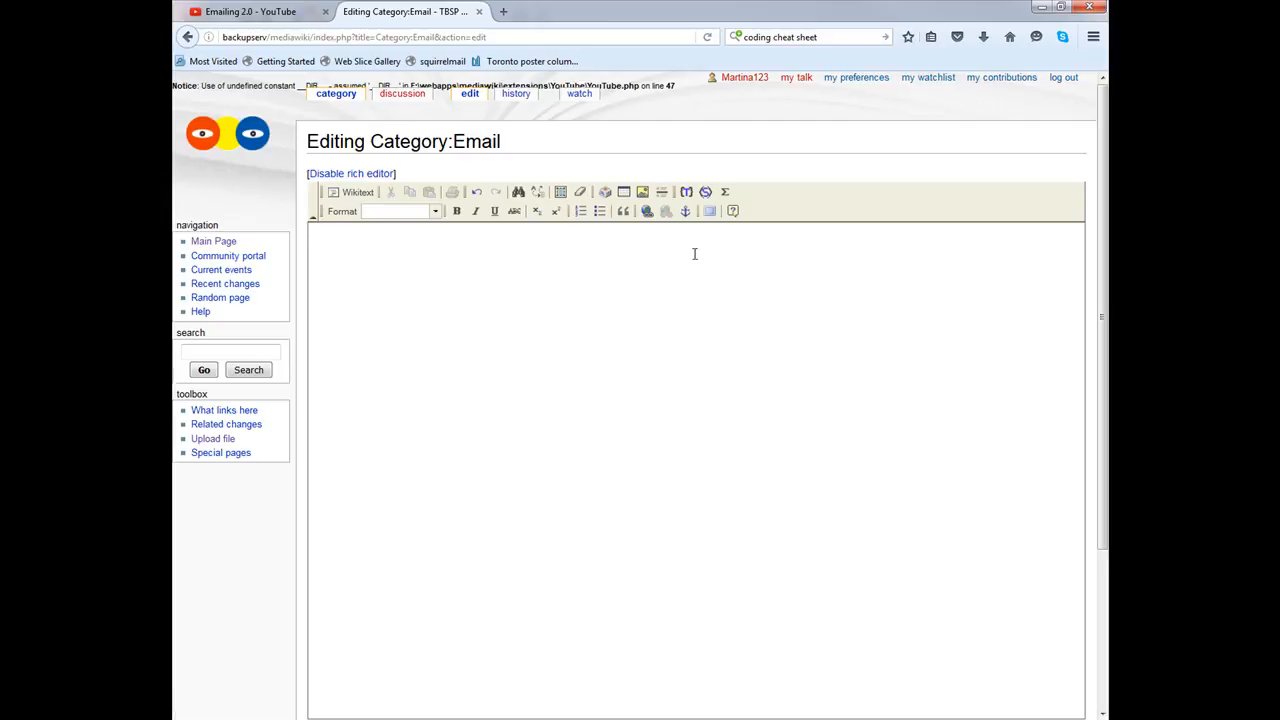
{"action": "left_click", "coordinate": [345, 174]}
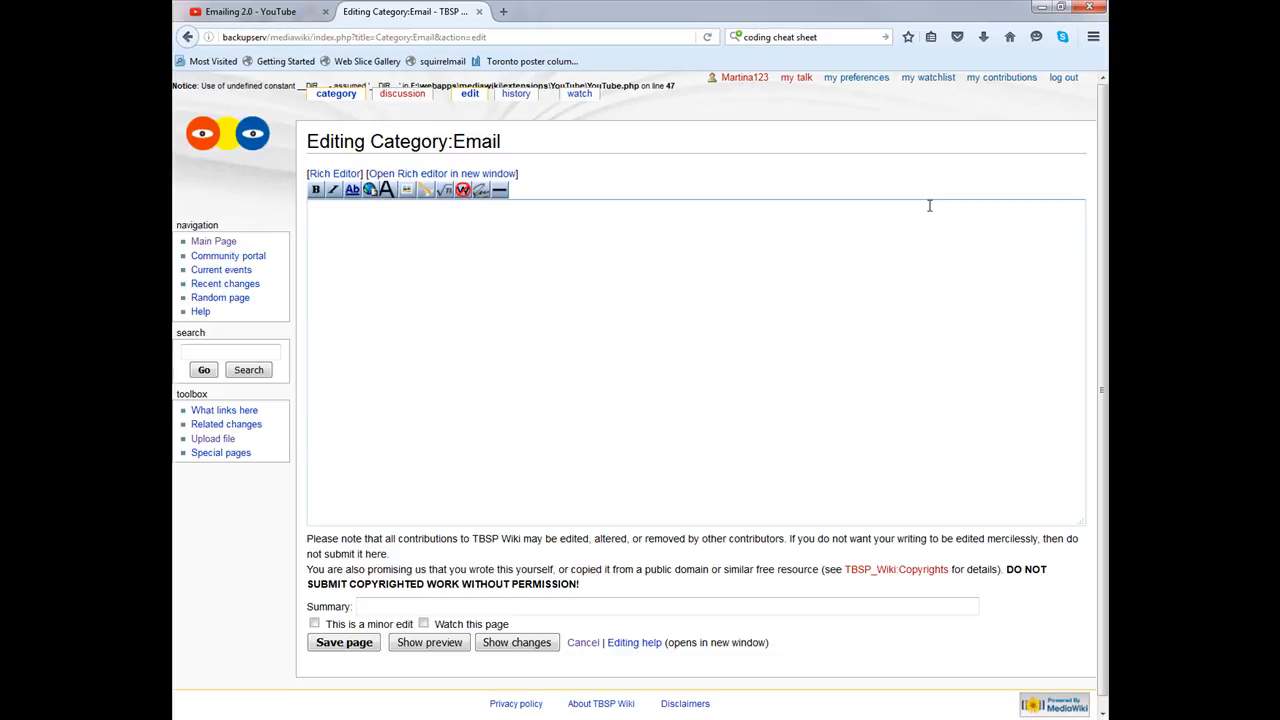
Step: Type an opening <youtube> tag and copy the Emailing 2.0 video's web address
{"action": "type", "text": "<youtube>"}
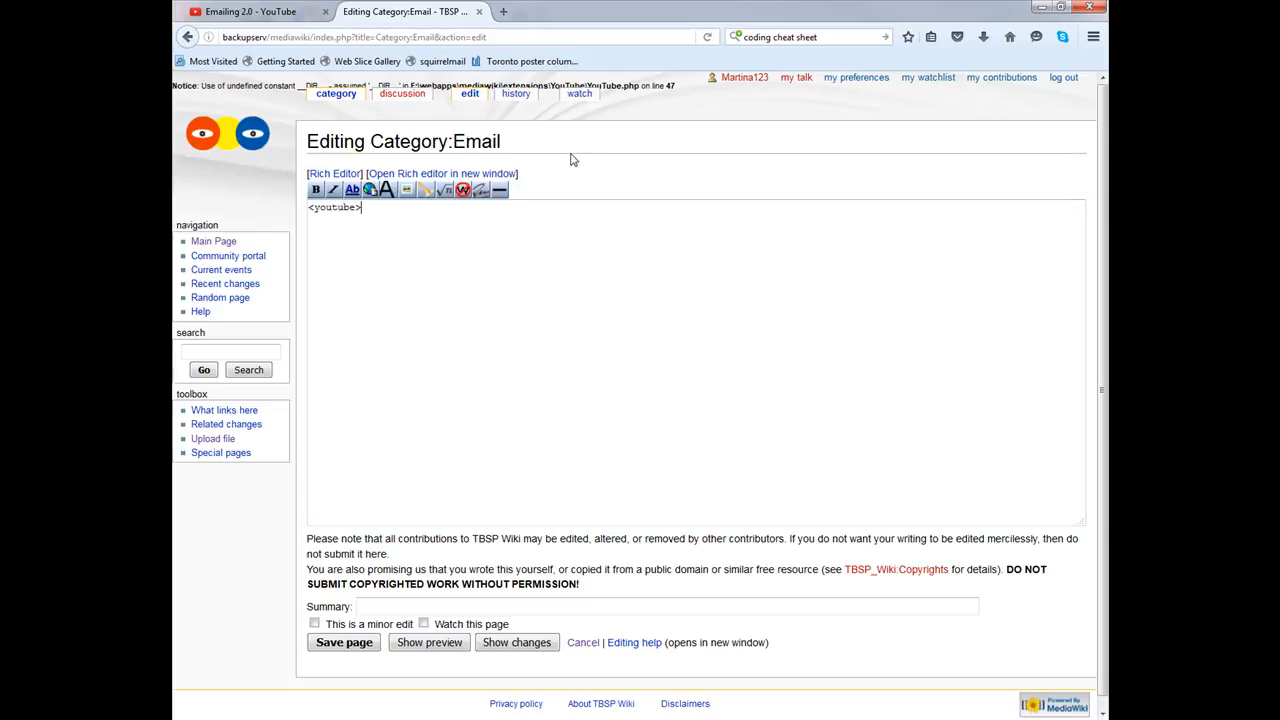
{"action": "left_click", "coordinate": [240, 10]}
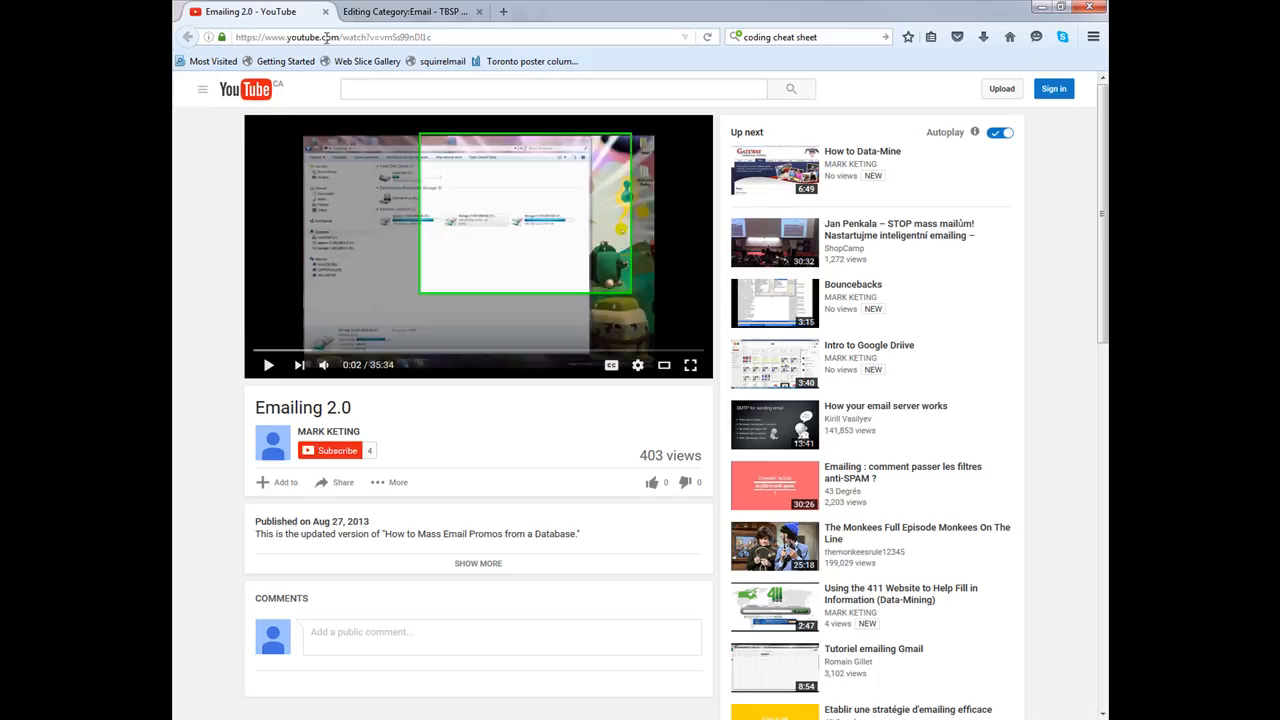
{"action": "left_click", "coordinate": [326, 37]}
{"action": "right_click", "coordinate": [331, 37]}
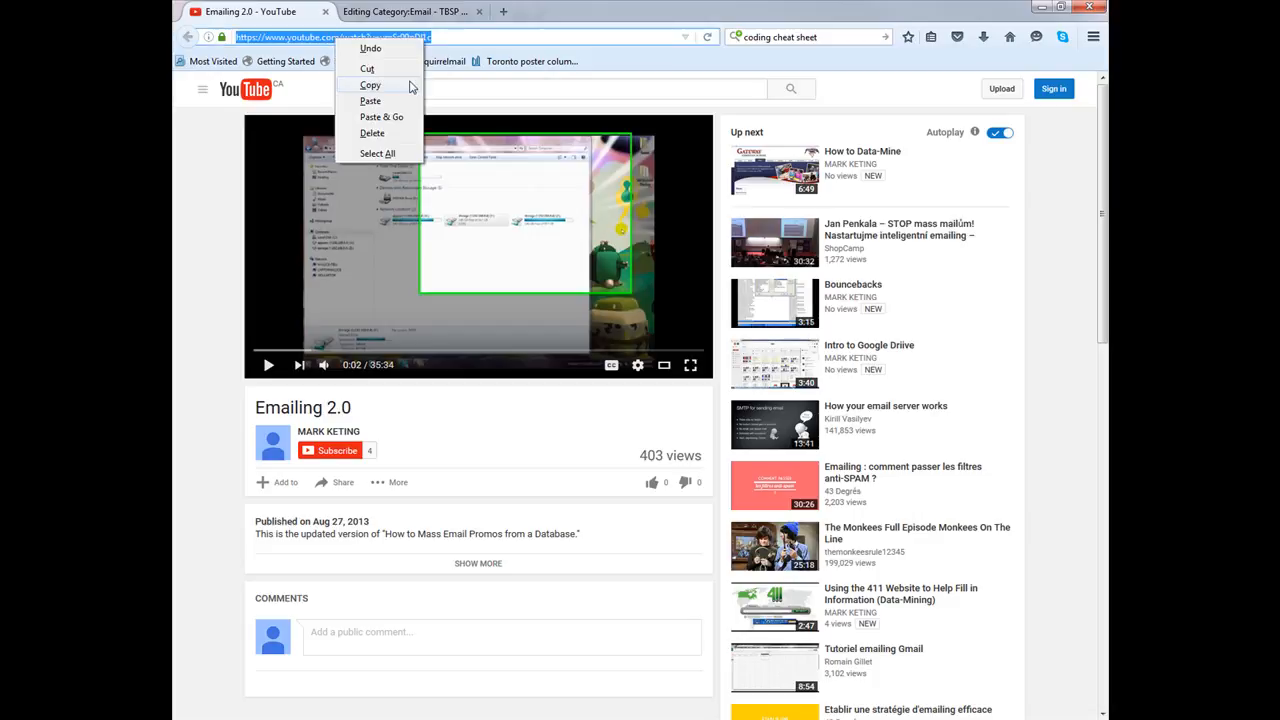
{"action": "left_click", "coordinate": [414, 86]}
Step: Paste the video address, close it with </youtube>, and save Category:Email
{"action": "left_click", "coordinate": [408, 11]}
{"action": "left_click", "coordinate": [443, 209]}
{"action": "right_click", "coordinate": [443, 209]}
{"action": "left_click", "coordinate": [562, 282]}
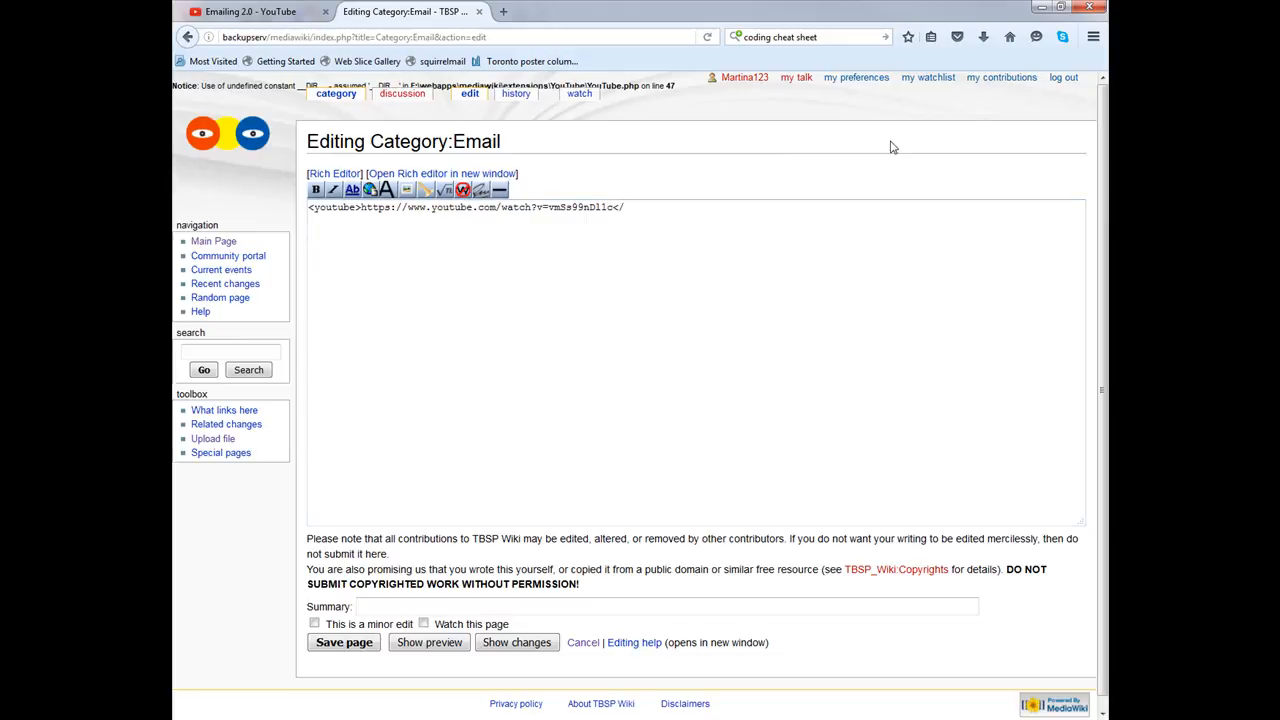
{"action": "type", "text": "</youtube>"}
{"action": "left_click", "coordinate": [672, 207]}
{"action": "left_click", "coordinate": [349, 645]}
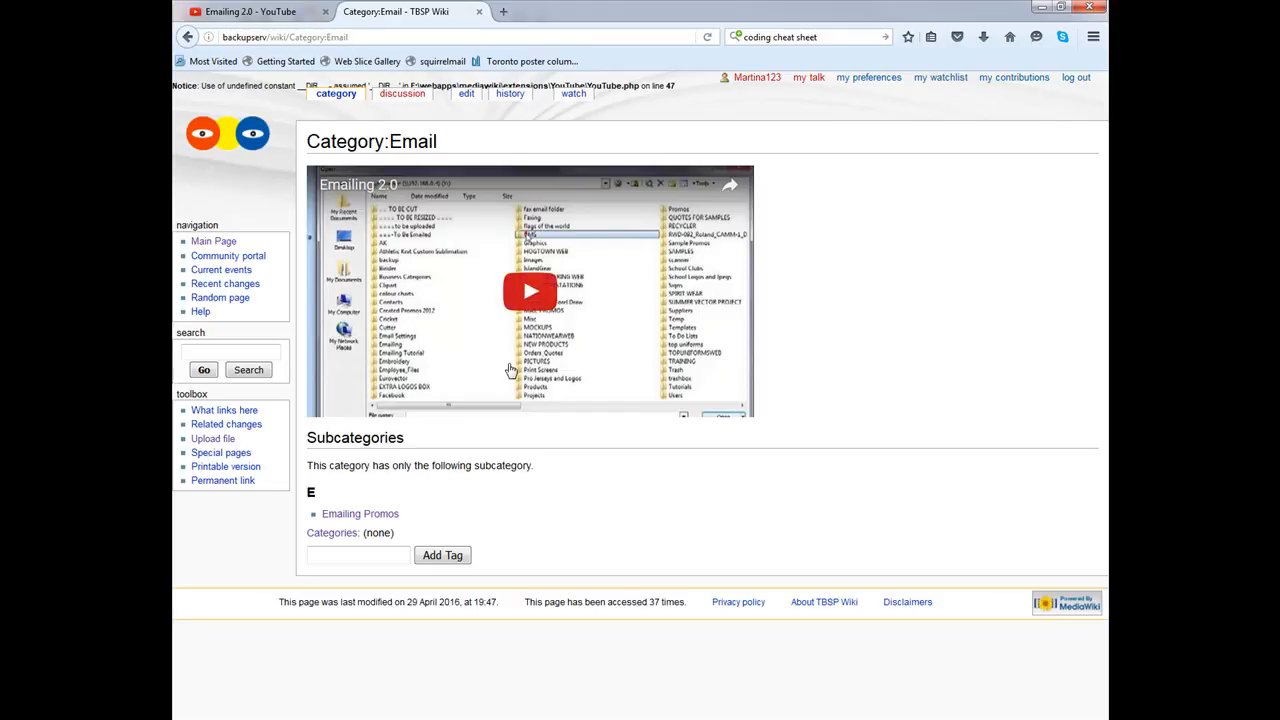
Step: Reopen Category:Email in the rich editor, delete the Notice line, and add blank lines above the video
{"action": "left_click", "coordinate": [464, 95]}
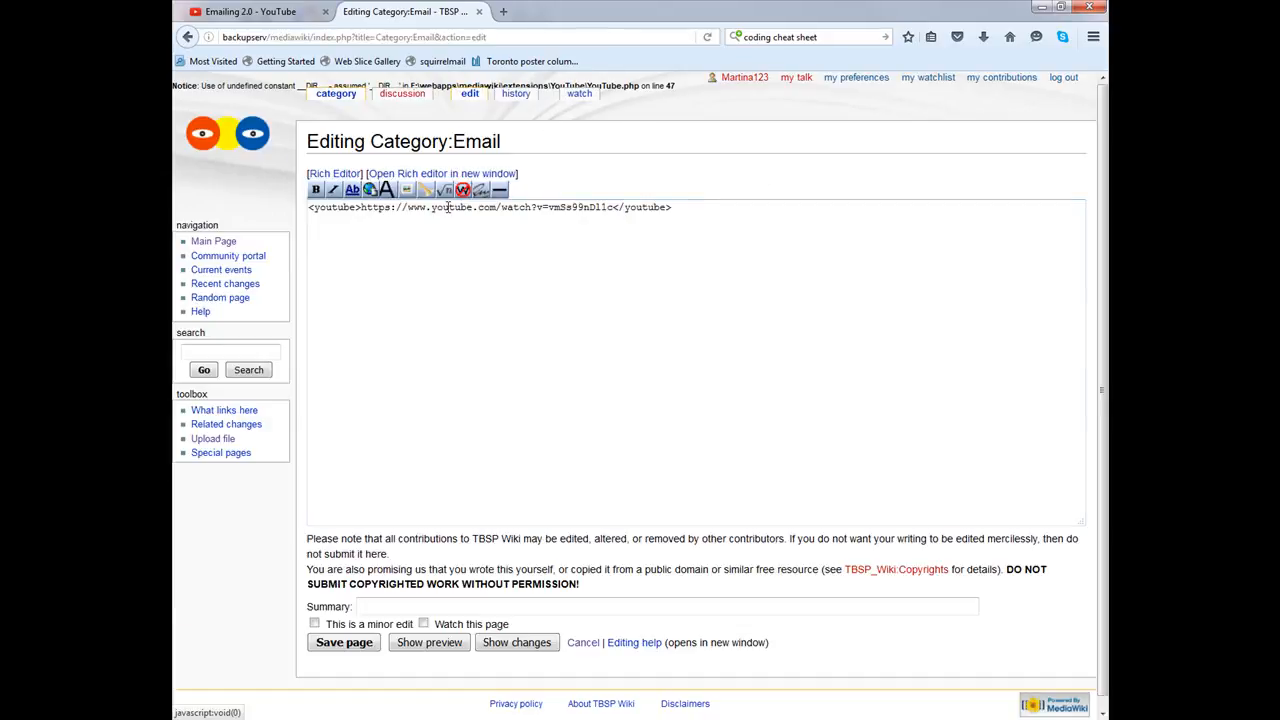
{"action": "left_click", "coordinate": [336, 174]}
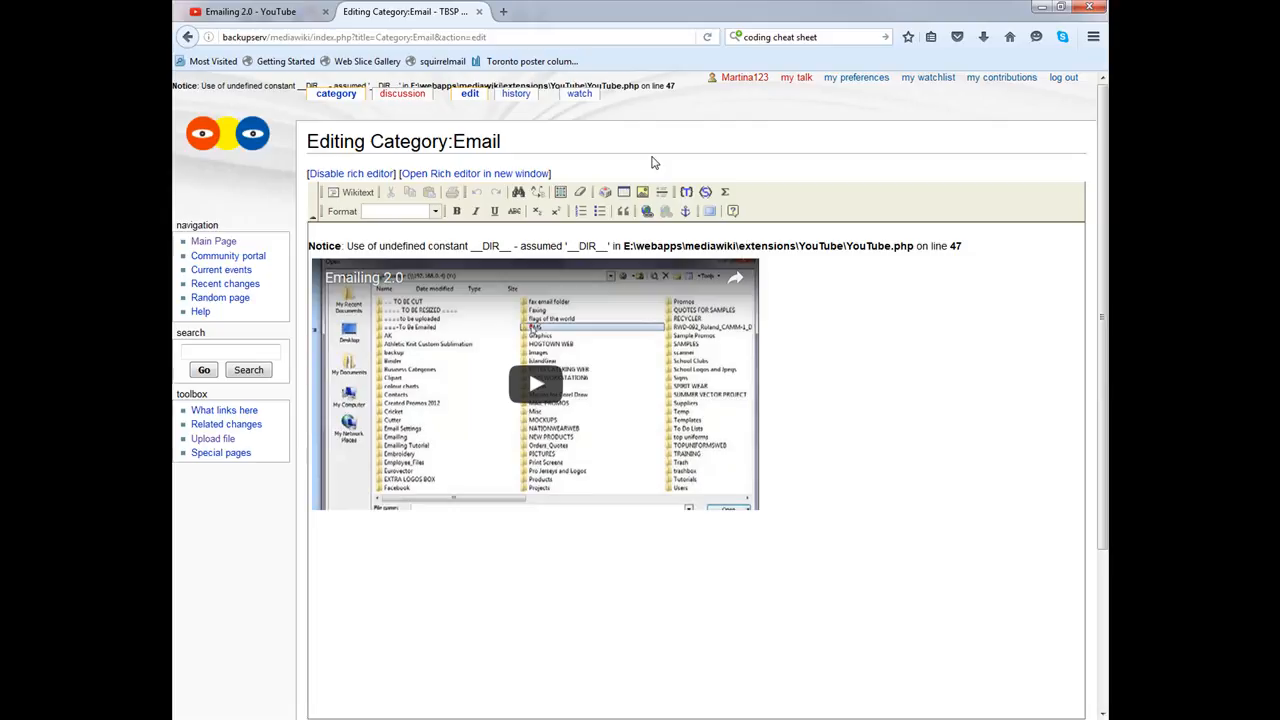
{"action": "left_click", "coordinate": [316, 565]}
{"action": "triple_click", "coordinate": [900, 250]}
{"action": "key", "text": "BackSpace"}
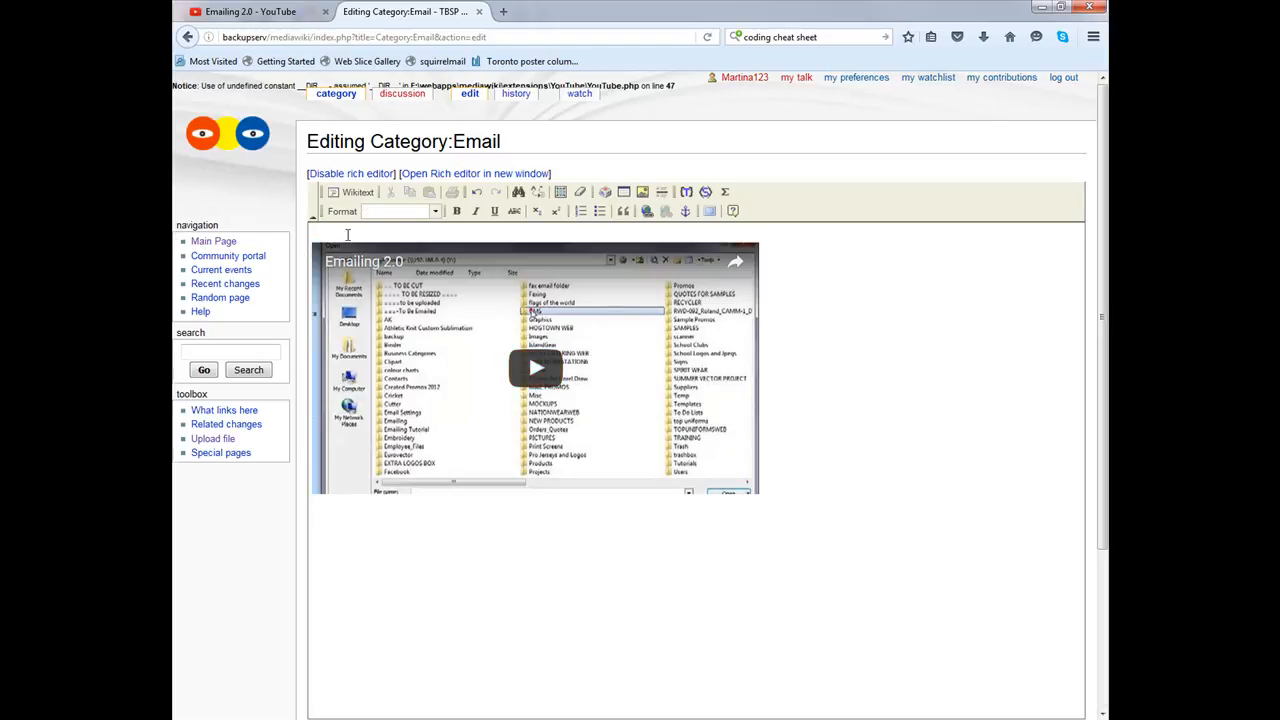
{"action": "key", "text": "Return"}
{"action": "key", "text": "Return"}
{"action": "left_click", "coordinate": [346, 242]}
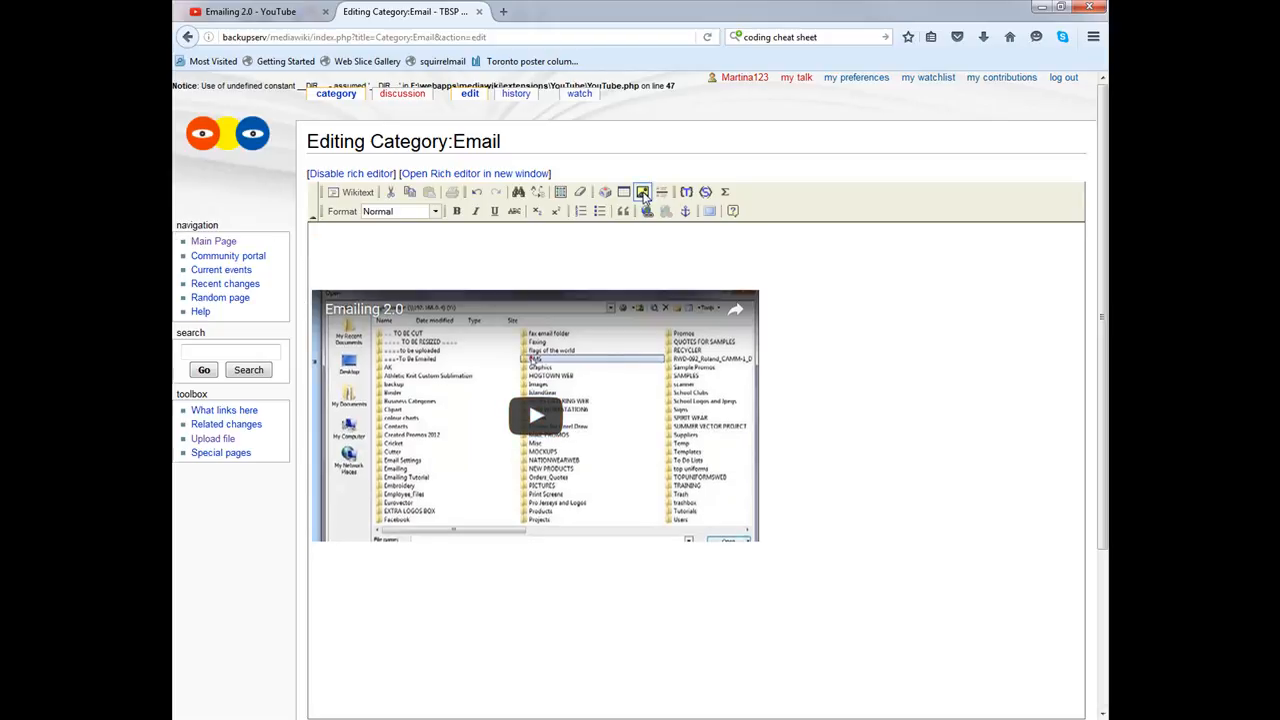
Step: Insert the 'Screenshot' image through the image dialog and save Category:Email
{"action": "left_click", "coordinate": [643, 192]}
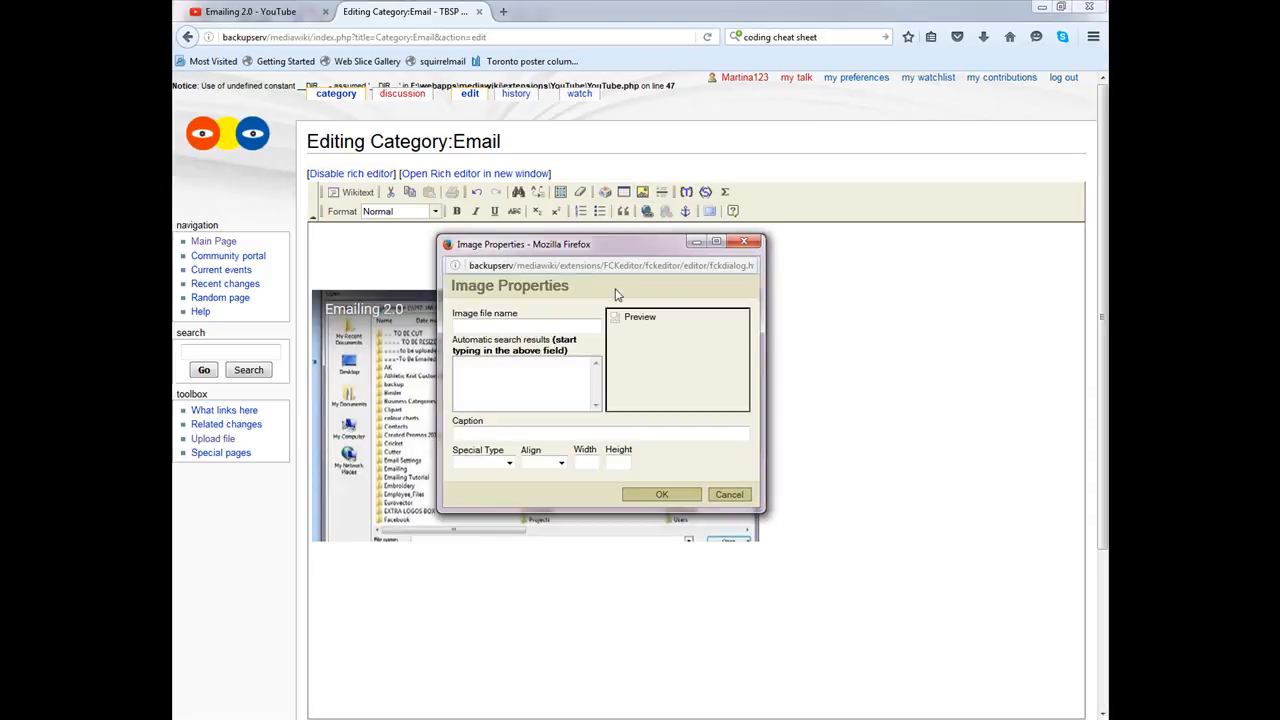
{"action": "left_click", "coordinate": [582, 327]}
{"action": "type", "text": "Screenshot"}
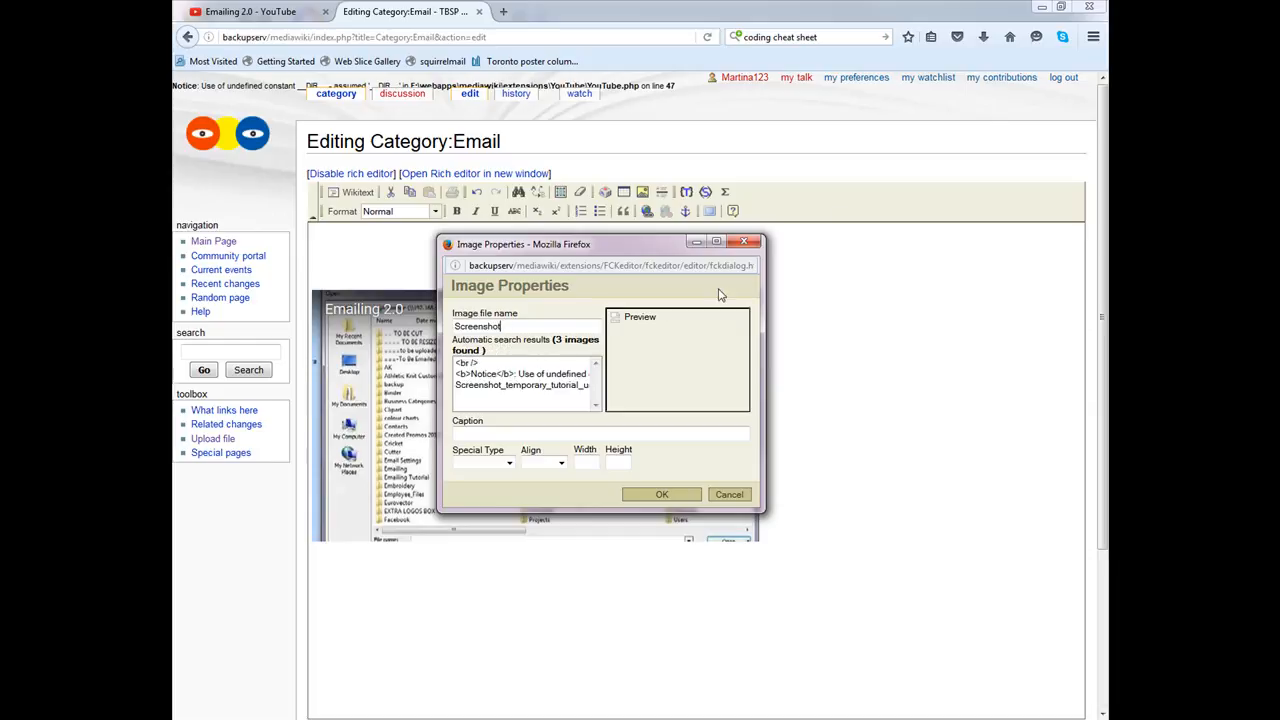
{"action": "left_click", "coordinate": [545, 386]}
{"action": "left_click", "coordinate": [661, 495]}
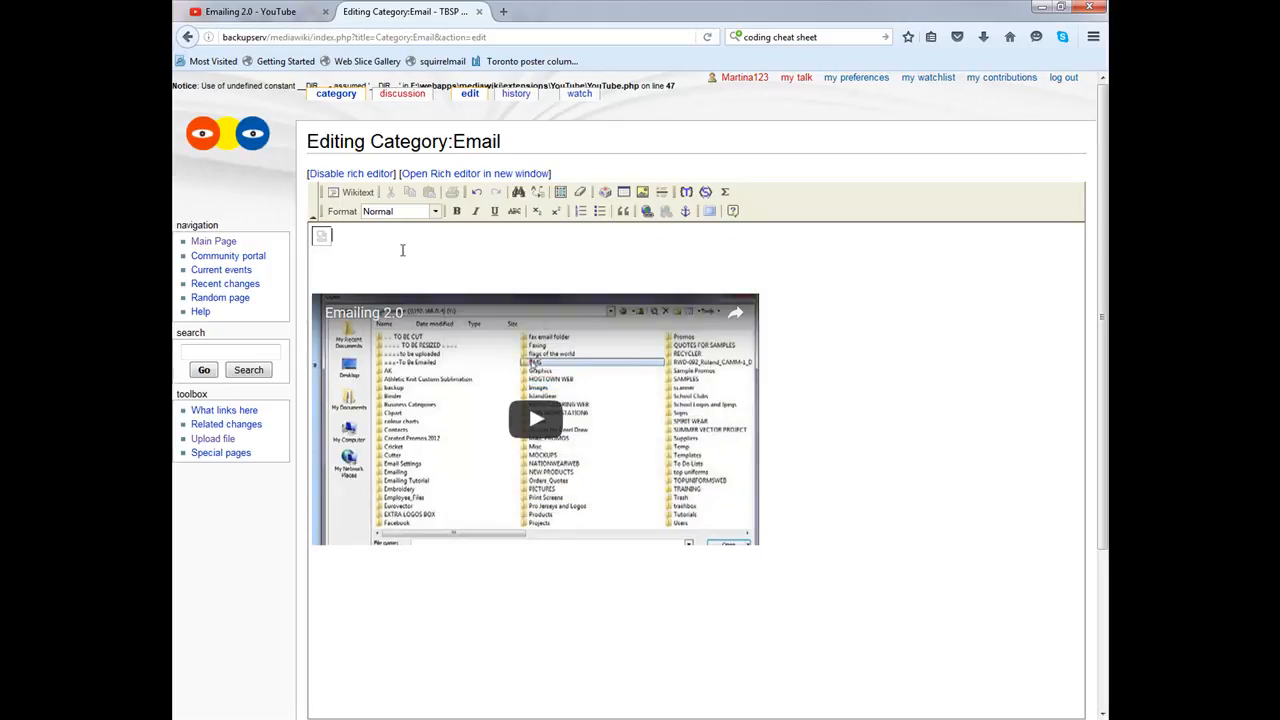
{"action": "scroll", "coordinate": [453, 245], "scroll_direction": "down", "scroll_amount": 5}
{"action": "left_click", "coordinate": [344, 631]}
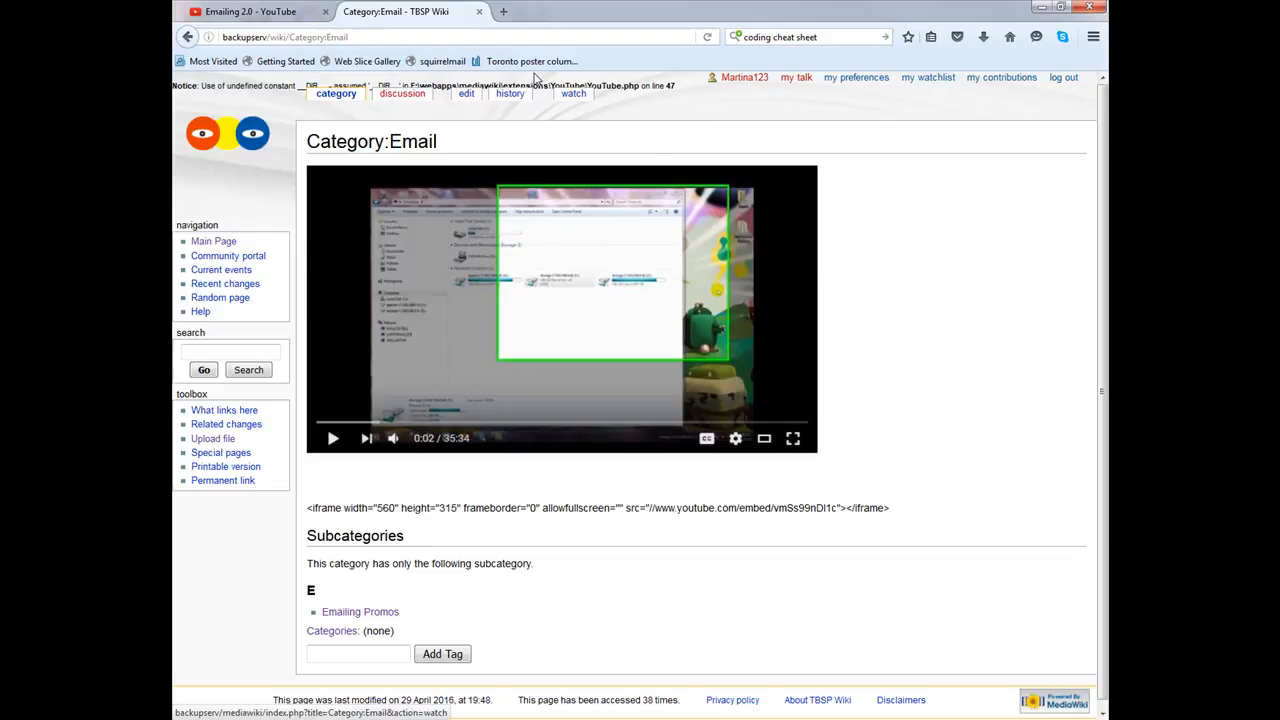
Step: Remove the blank line above the iframe code, then move the Image:Emailing.pdf tab after Category:Email
{"action": "left_click", "coordinate": [467, 96]}
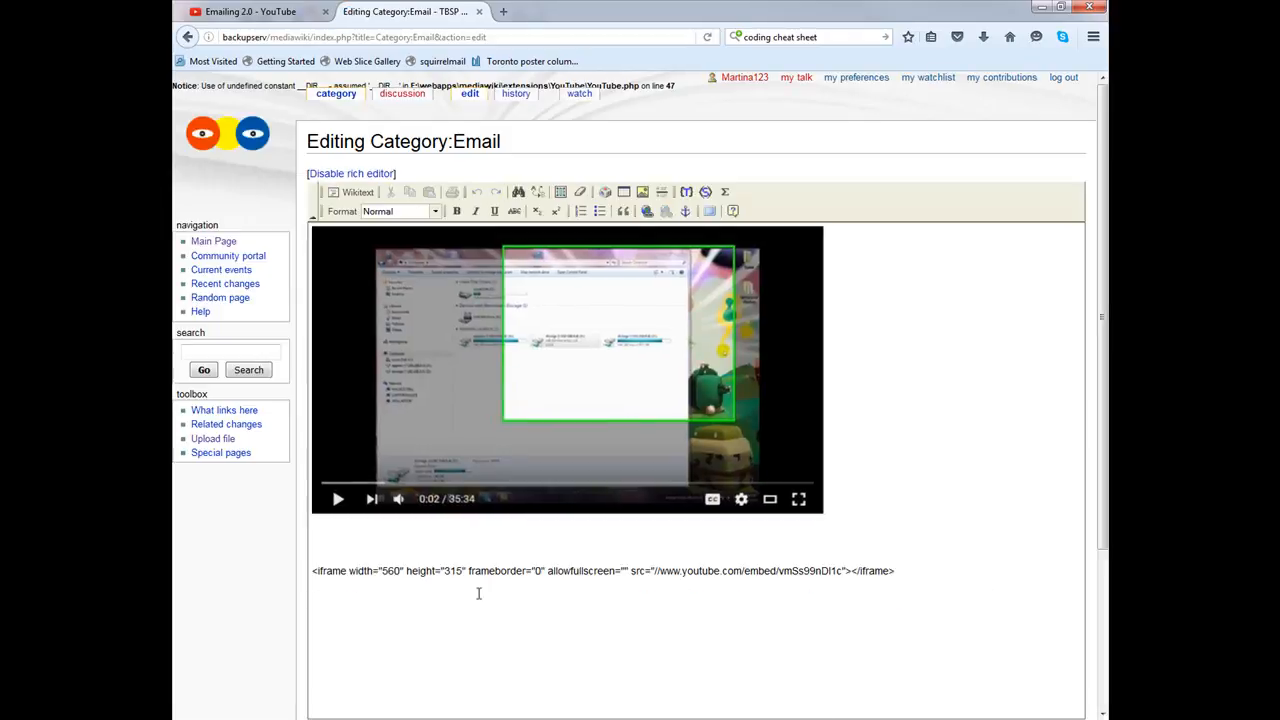
{"action": "left_click", "coordinate": [393, 541]}
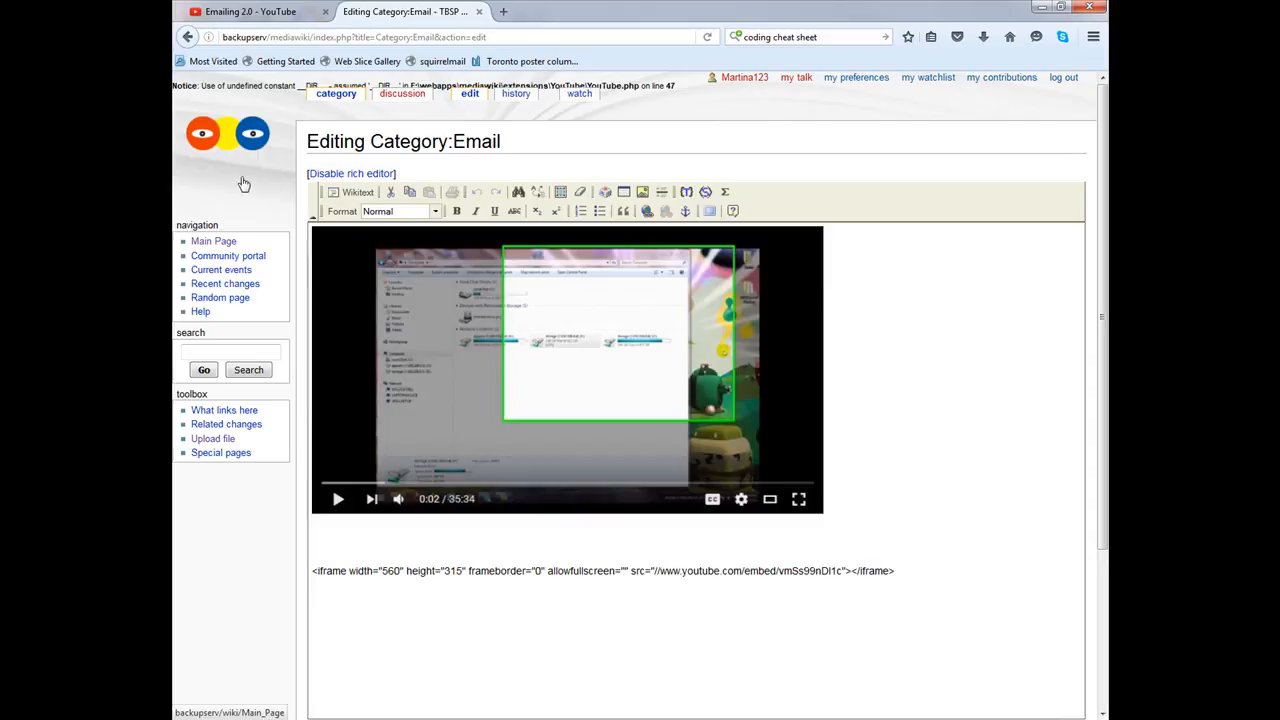
{"action": "key", "text": "Delete"}
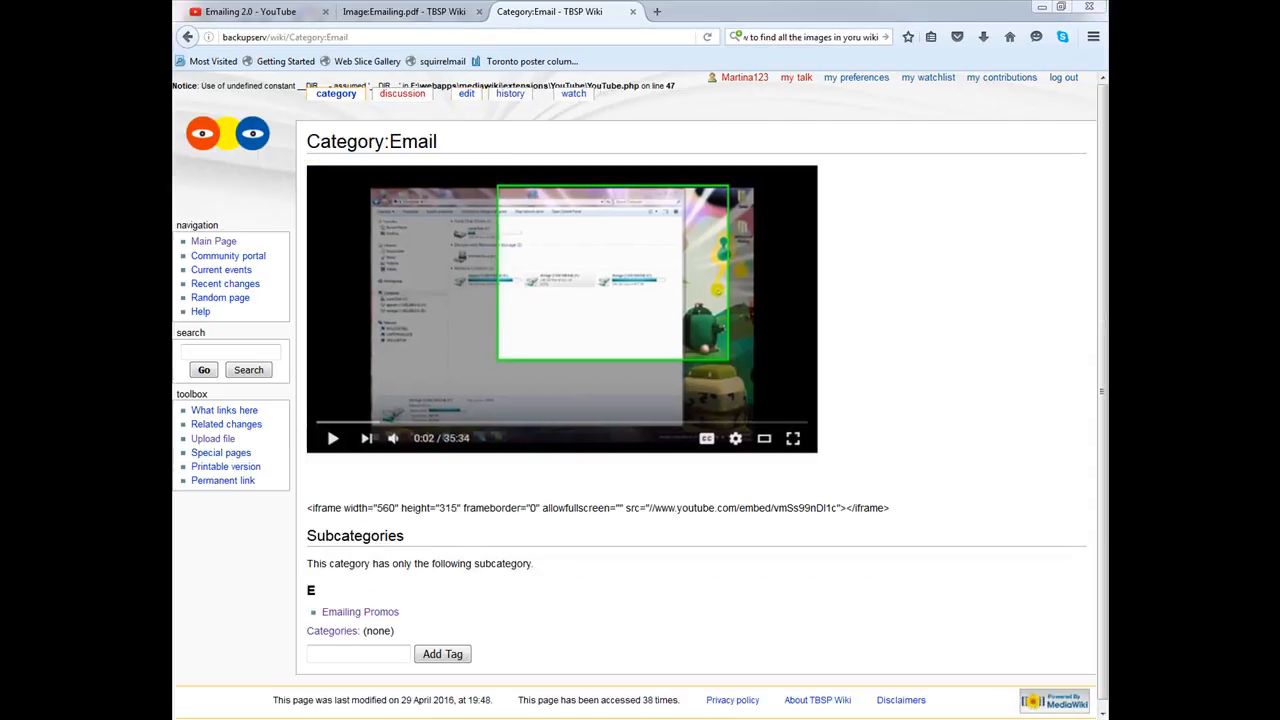
{"action": "left_click", "coordinate": [410, 11]}
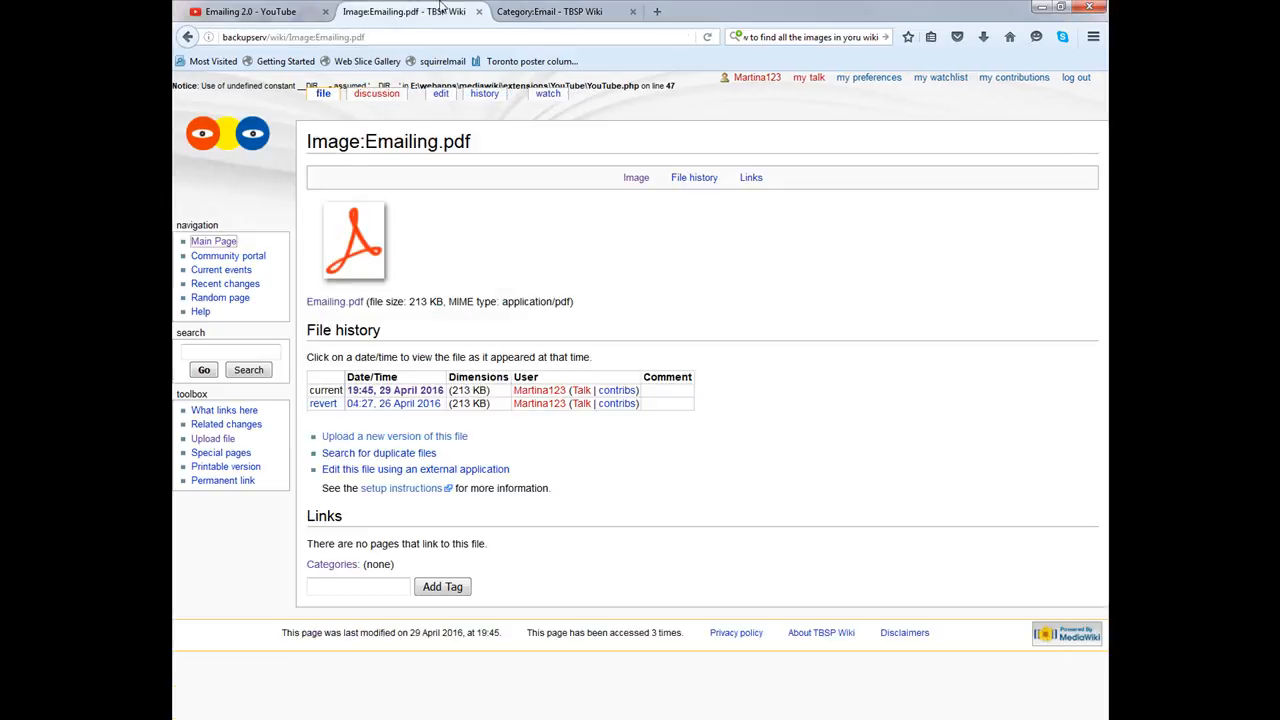
{"action": "left_click_drag", "start_coordinate": [415, 13], "coordinate": [588, 14]}
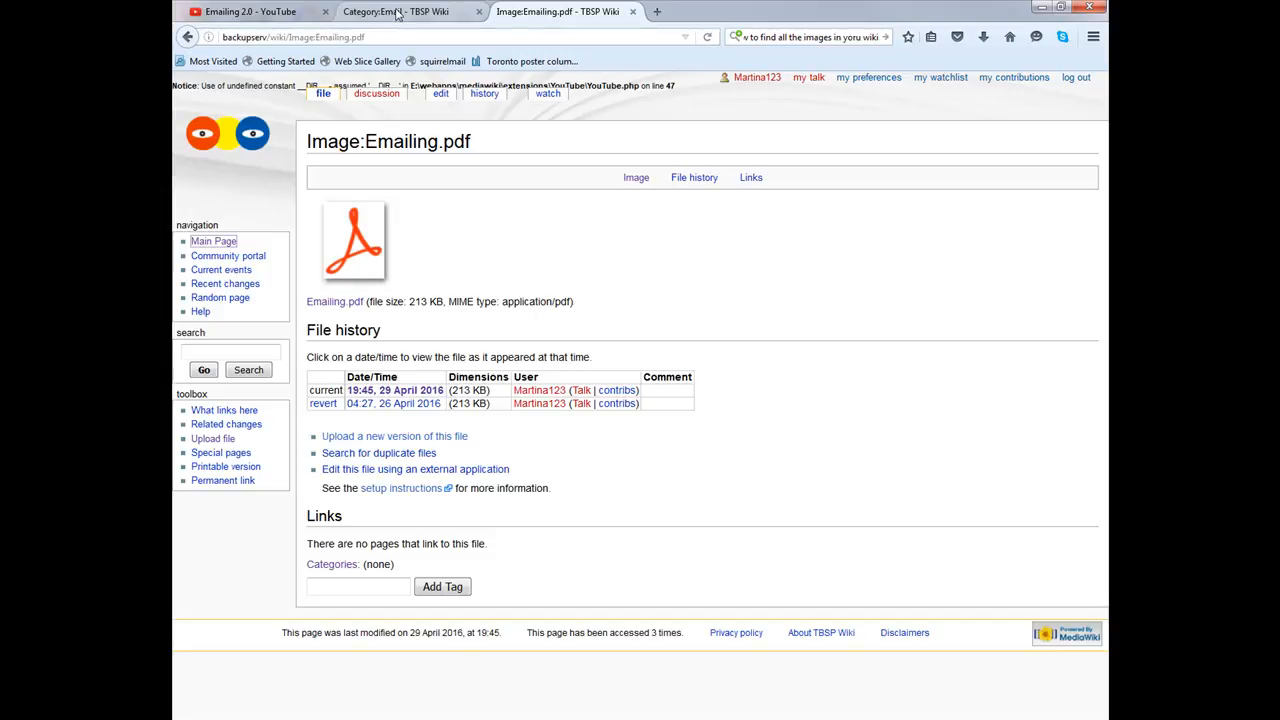
Step: Add an 'Emailing PDF Tutorial' line below the video in Category:Email and select it
{"action": "left_click", "coordinate": [398, 12]}
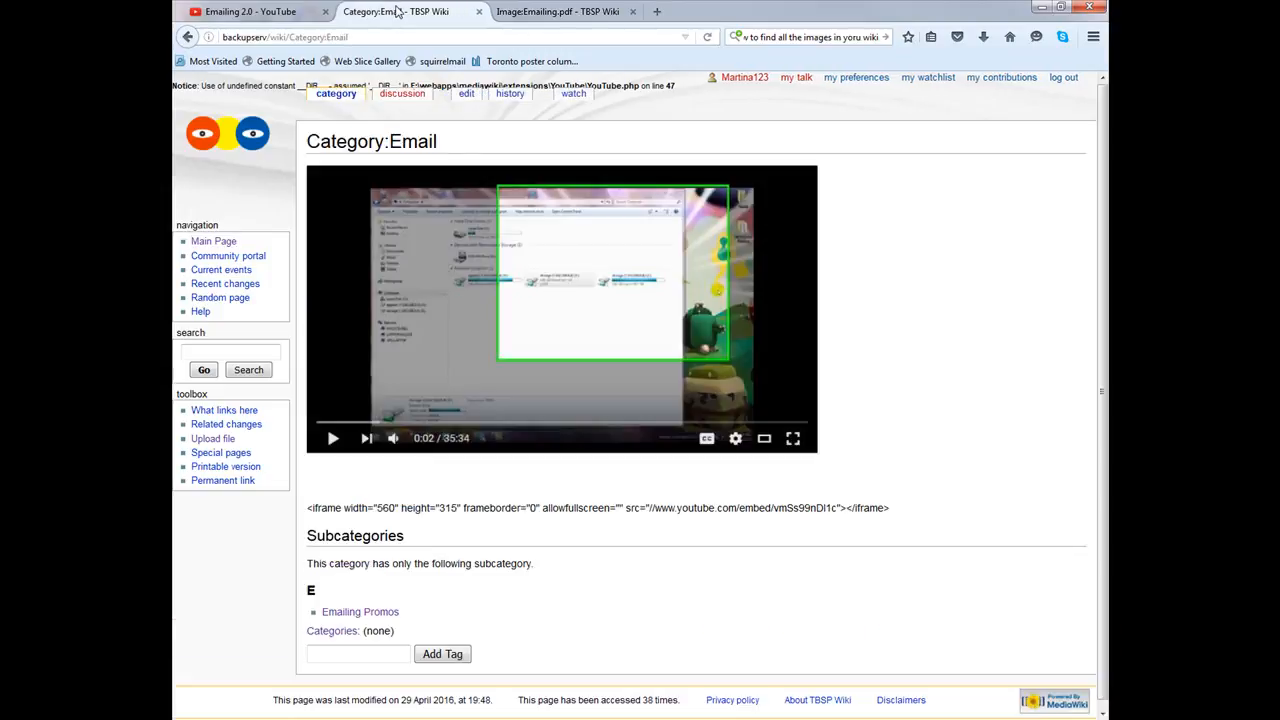
{"action": "left_click", "coordinate": [470, 97]}
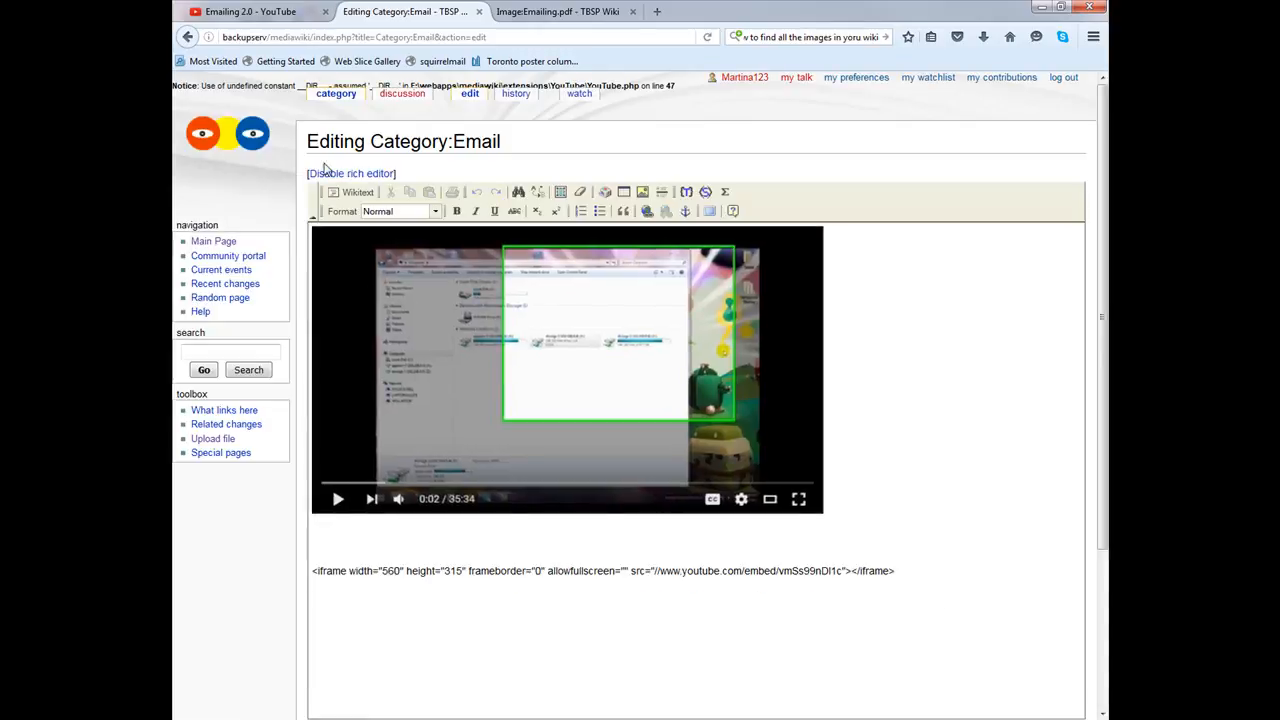
{"action": "left_click", "coordinate": [343, 538]}
{"action": "key", "text": "Return"}
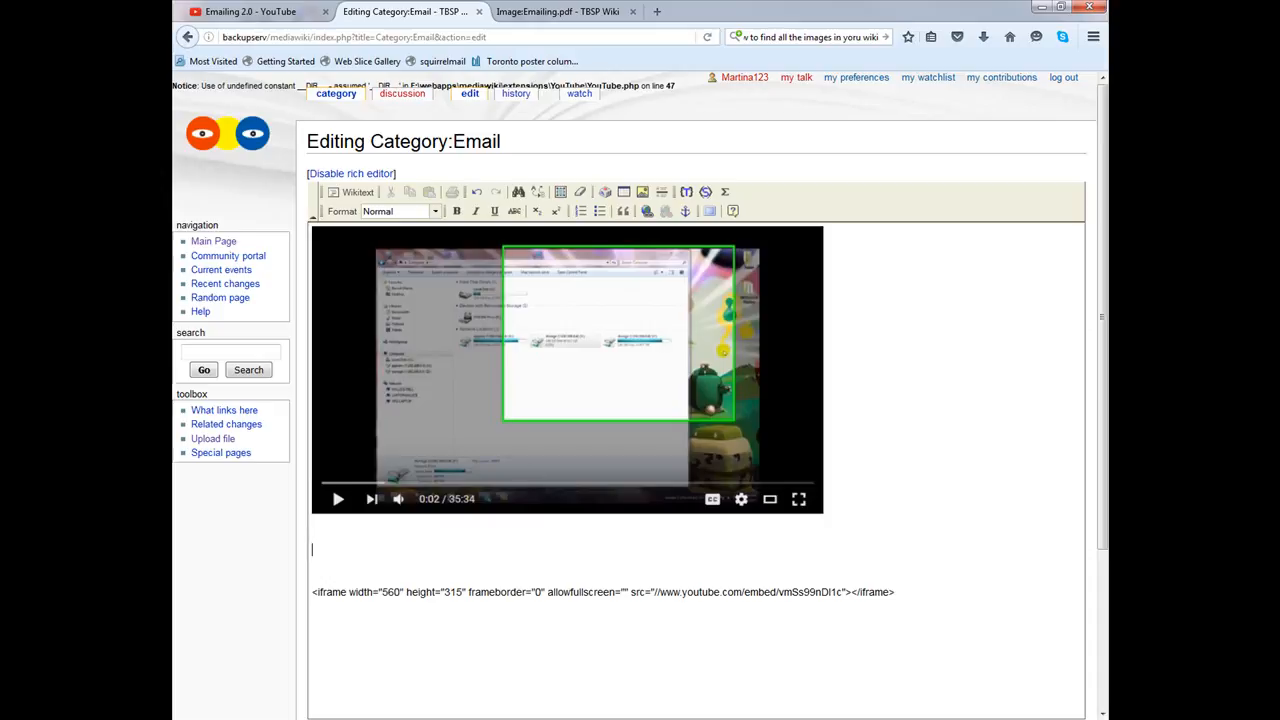
{"action": "type", "text": "Emailing PDF Tutorial"}
{"action": "left_click_drag", "start_coordinate": [420, 553], "coordinate": [311, 550]}
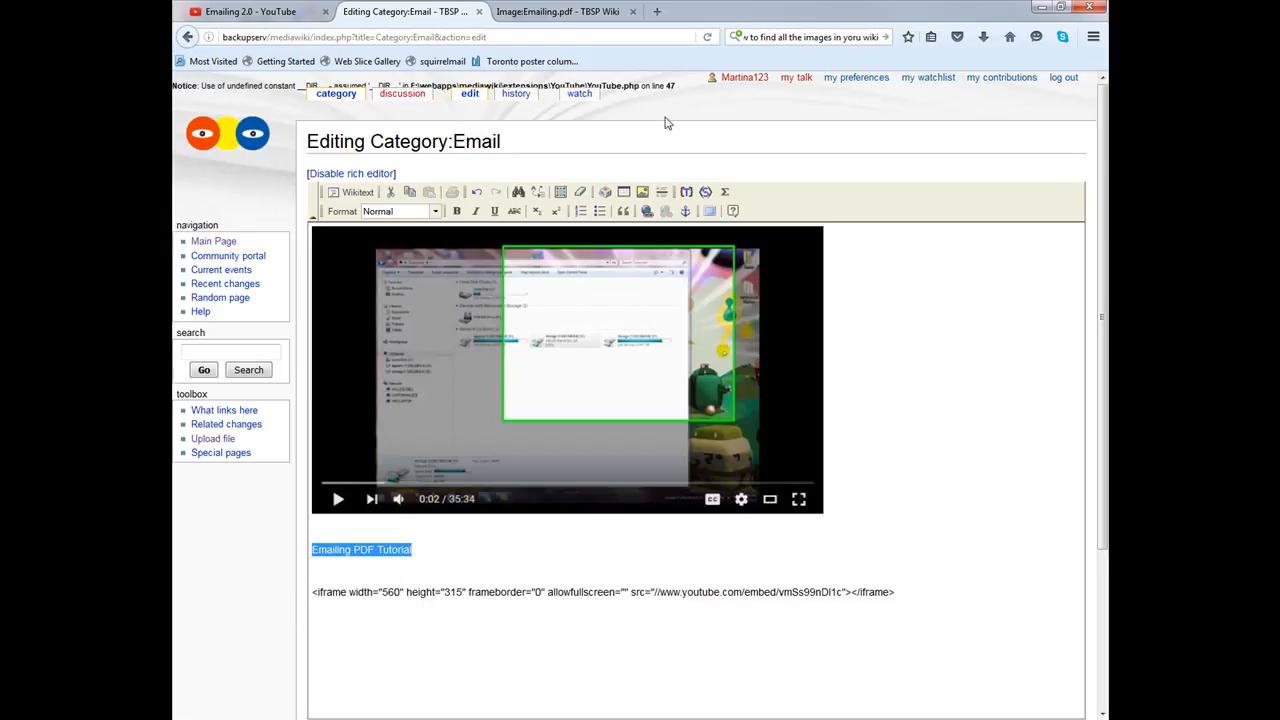
Step: Copy the Image:Emailing.pdf file page address, then open the Emailing.pdf file itself
{"action": "left_click", "coordinate": [648, 212]}
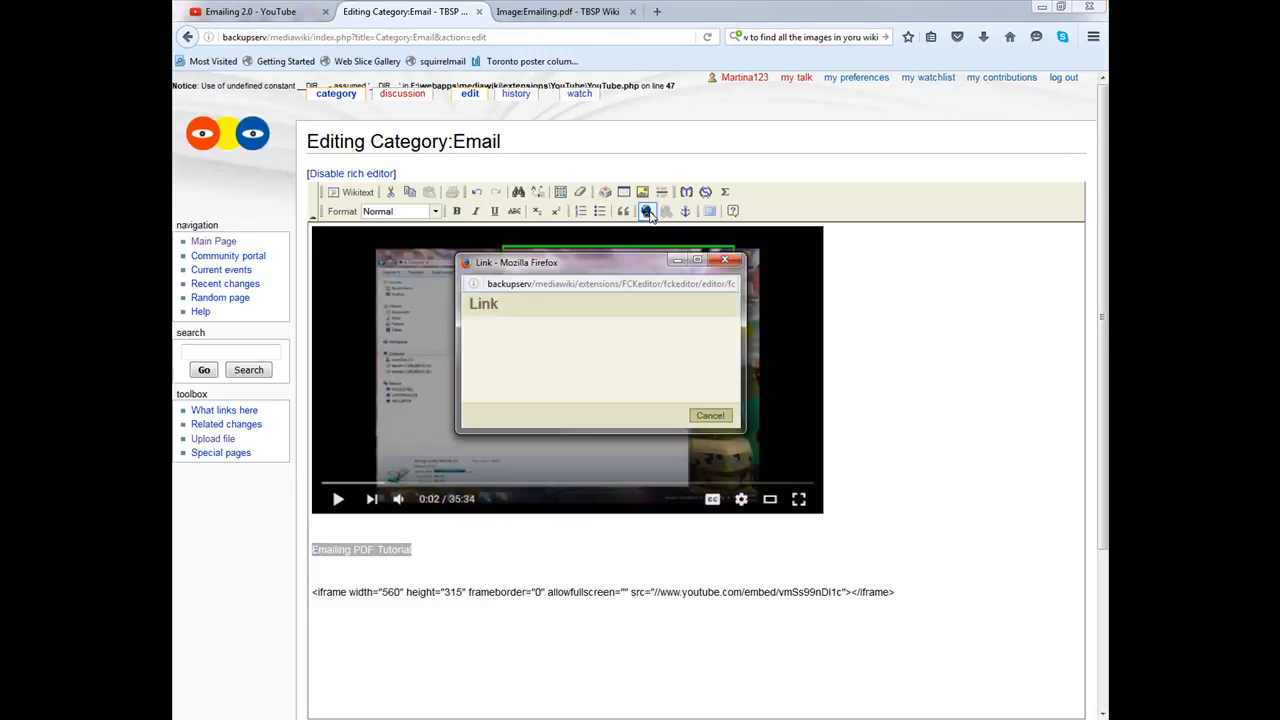
{"action": "left_click", "coordinate": [510, 11]}
{"action": "left_click", "coordinate": [486, 37]}
{"action": "right_click", "coordinate": [486, 37]}
{"action": "left_click", "coordinate": [515, 84]}
{"action": "left_click", "coordinate": [380, 246]}
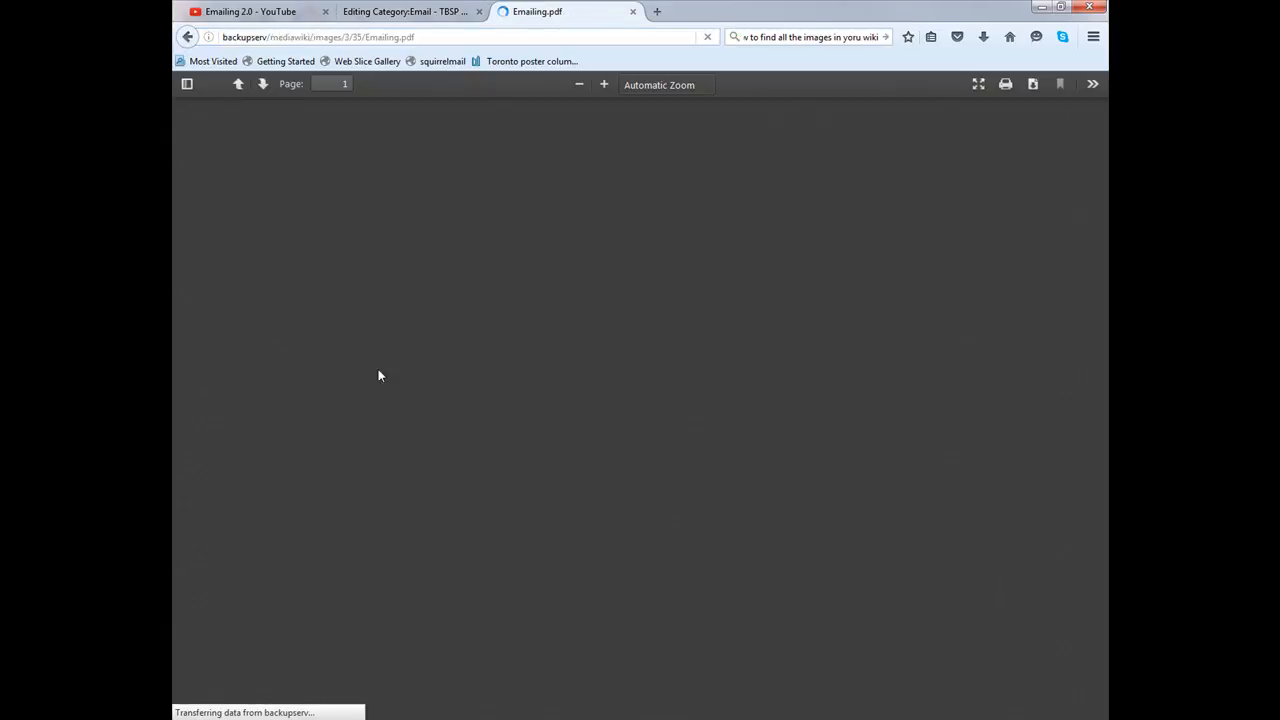
Step: Copy the Emailing.pdf file's own address from the PDF viewer
{"action": "left_click", "coordinate": [366, 37]}
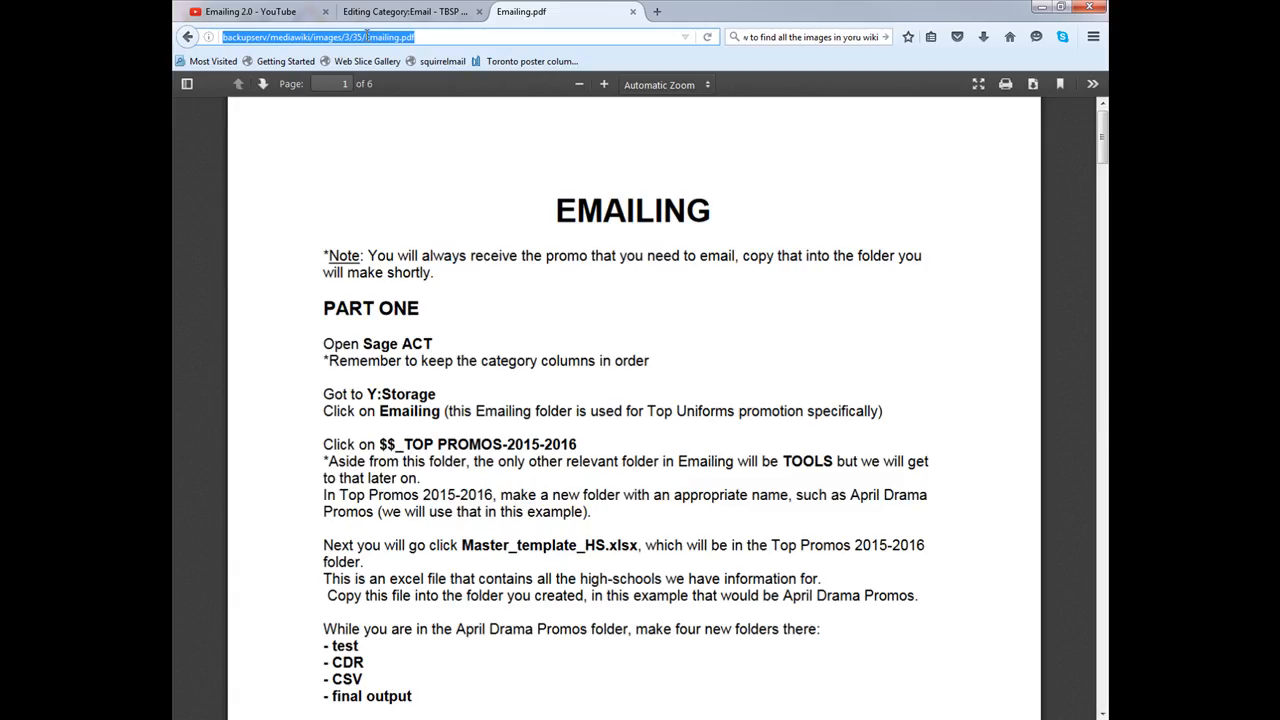
{"action": "right_click", "coordinate": [367, 37]}
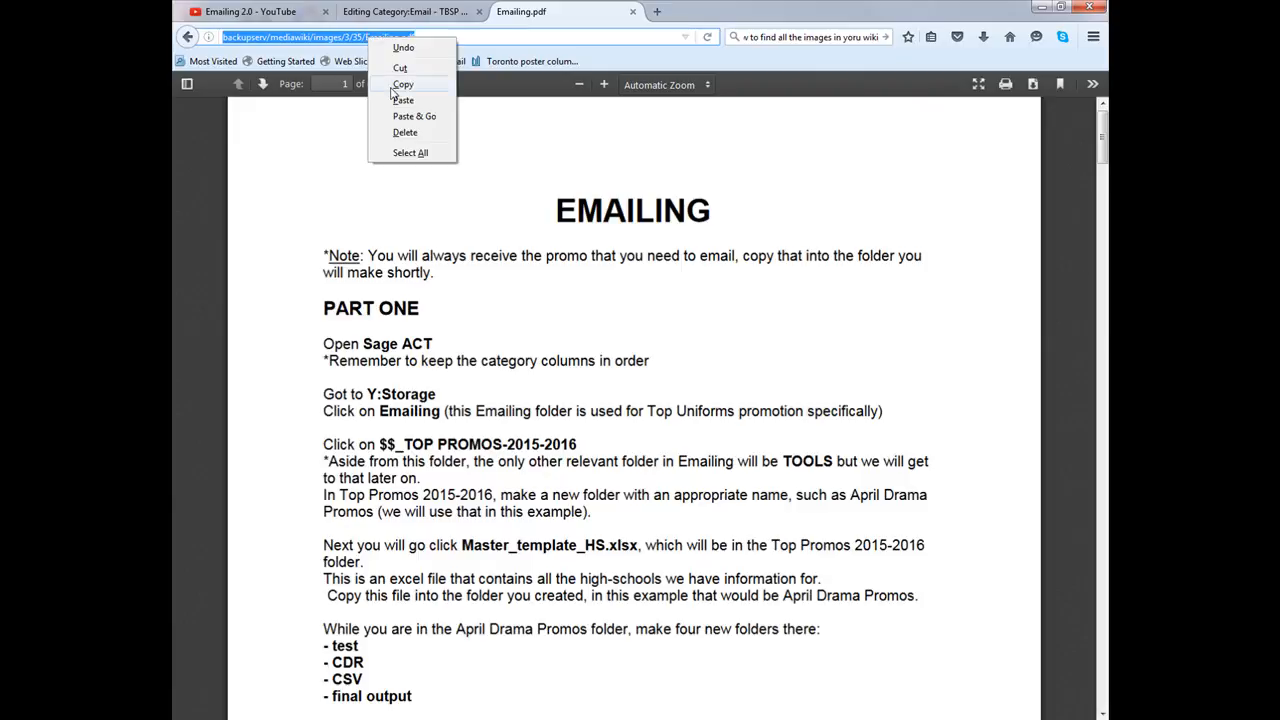
{"action": "left_click", "coordinate": [398, 85]}
{"action": "left_click", "coordinate": [187, 37]}
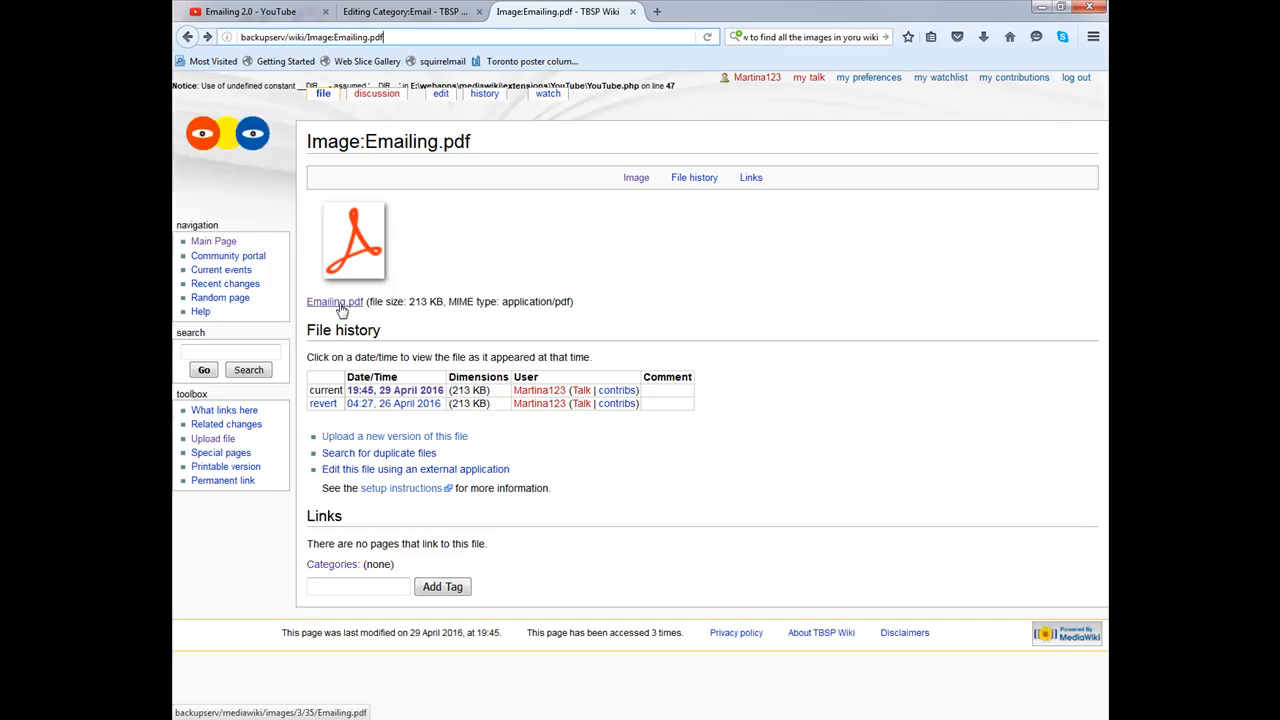
{"action": "left_click", "coordinate": [330, 301]}
{"action": "right_click", "coordinate": [390, 38]}
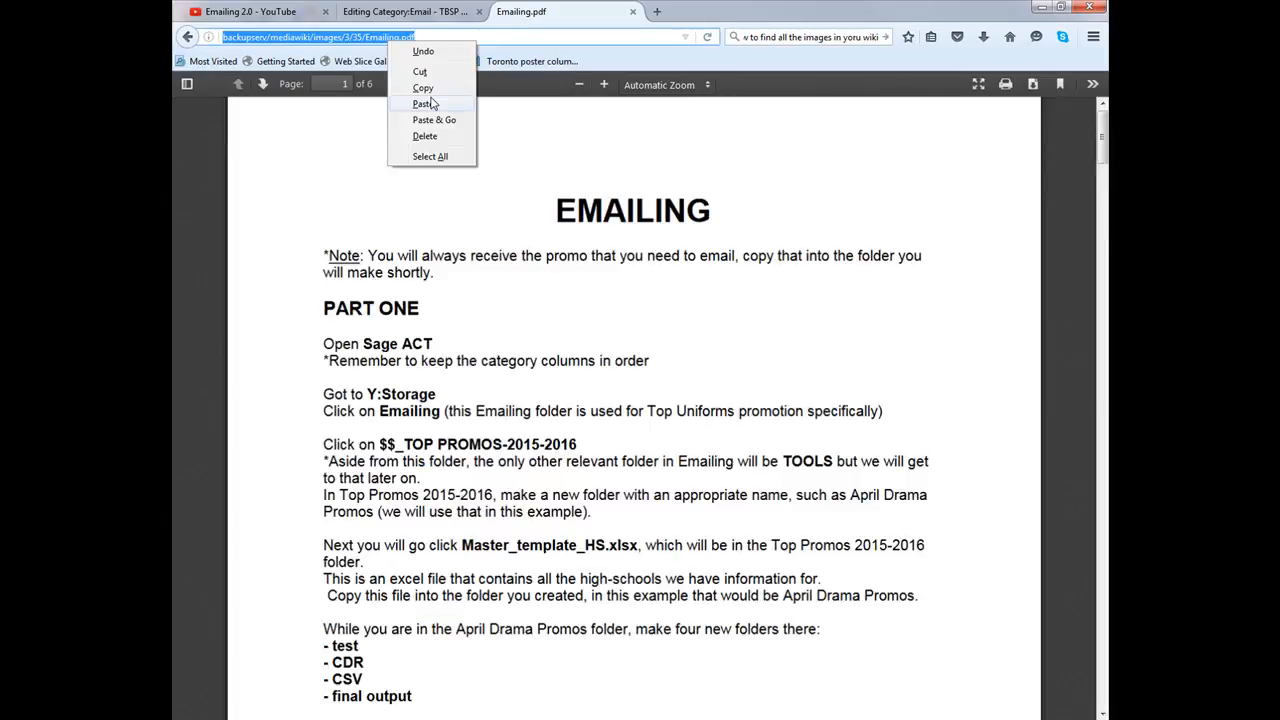
{"action": "left_click", "coordinate": [422, 88]}
{"action": "left_click", "coordinate": [410, 12]}
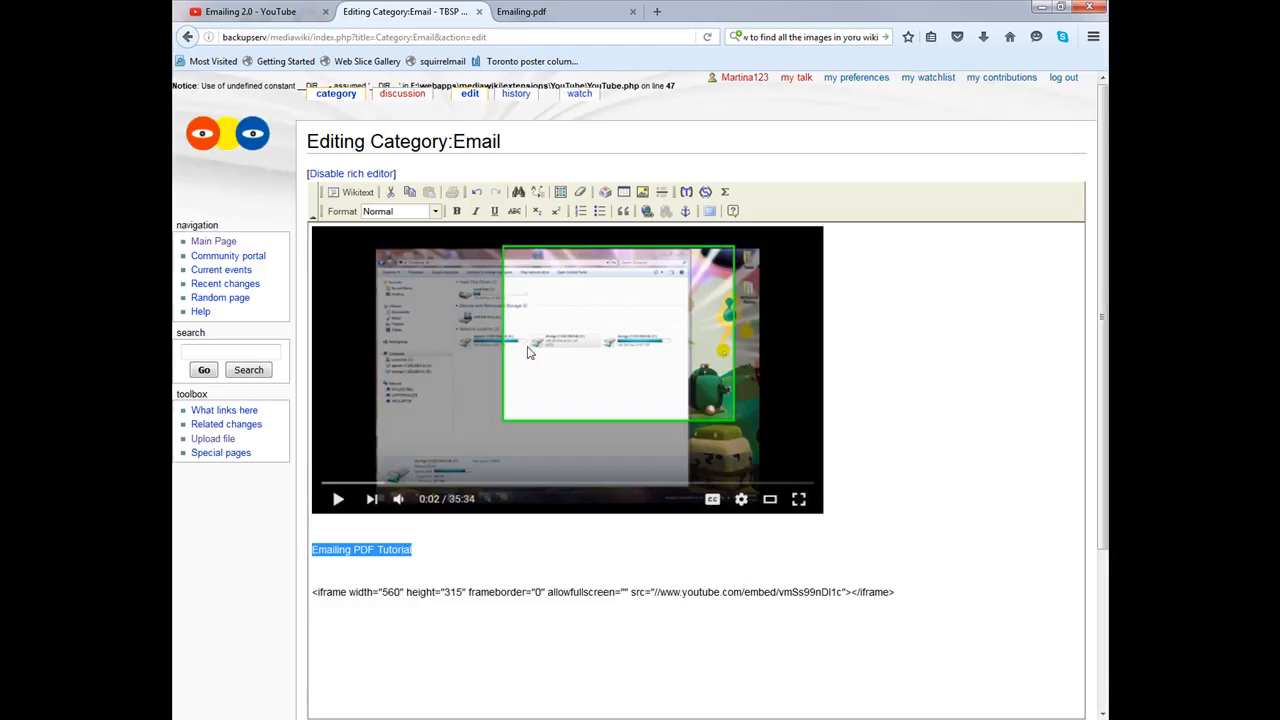
Step: Link 'Emailing PDF Tutorial' to the copied Emailing.pdf address and save the page
{"action": "left_click", "coordinate": [647, 211]}
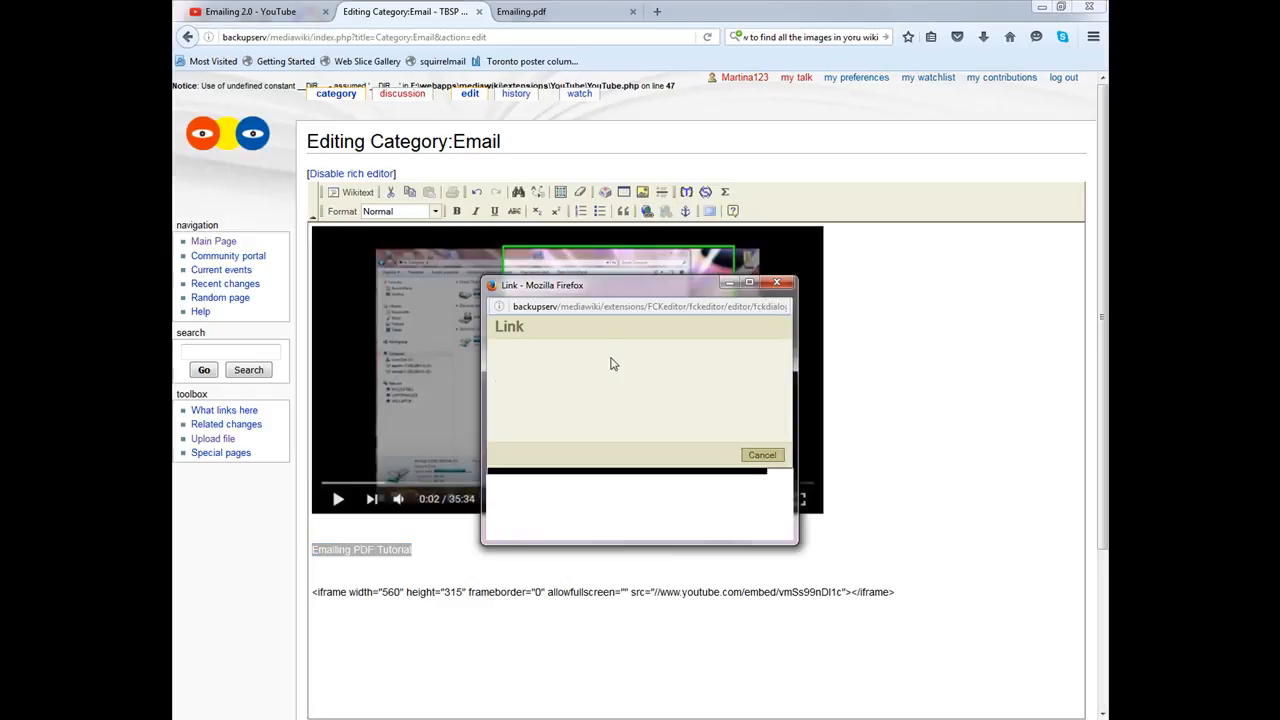
{"action": "left_click", "coordinate": [656, 366]}
{"action": "right_click", "coordinate": [654, 366]}
{"action": "left_click", "coordinate": [714, 434]}
{"action": "left_click", "coordinate": [697, 527]}
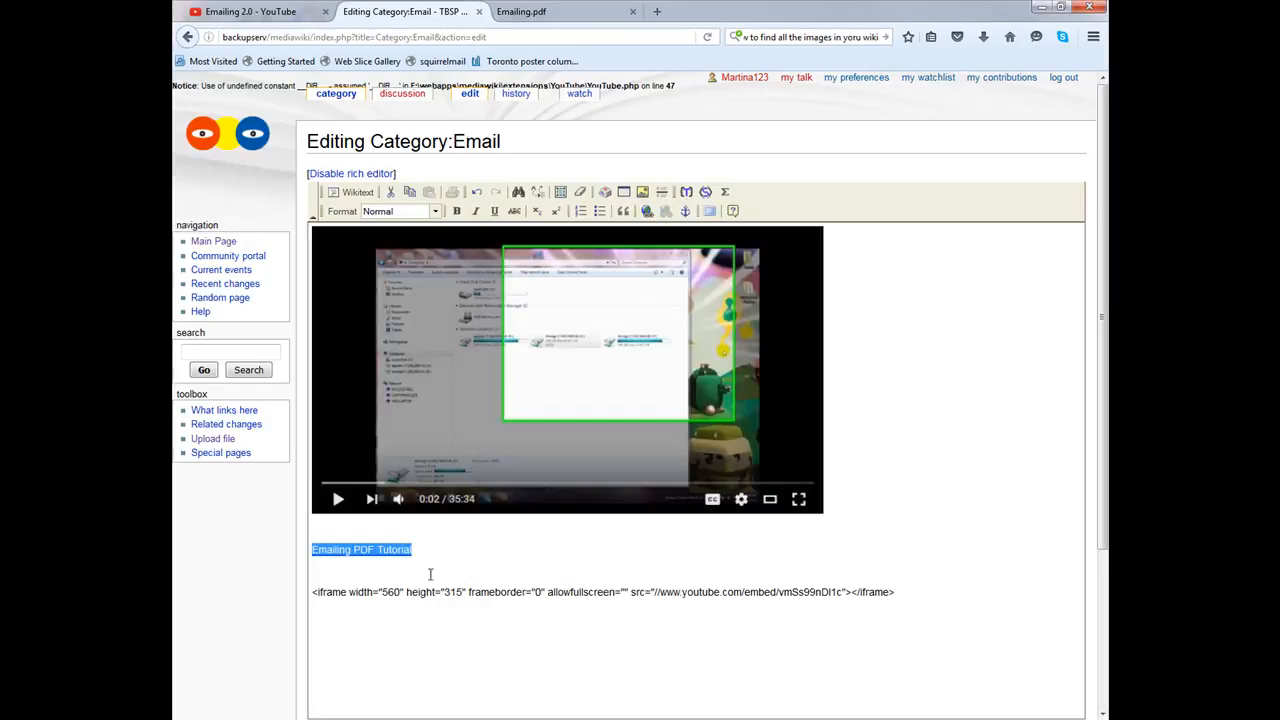
{"action": "scroll", "coordinate": [391, 350], "scroll_direction": "down", "scroll_amount": 3}
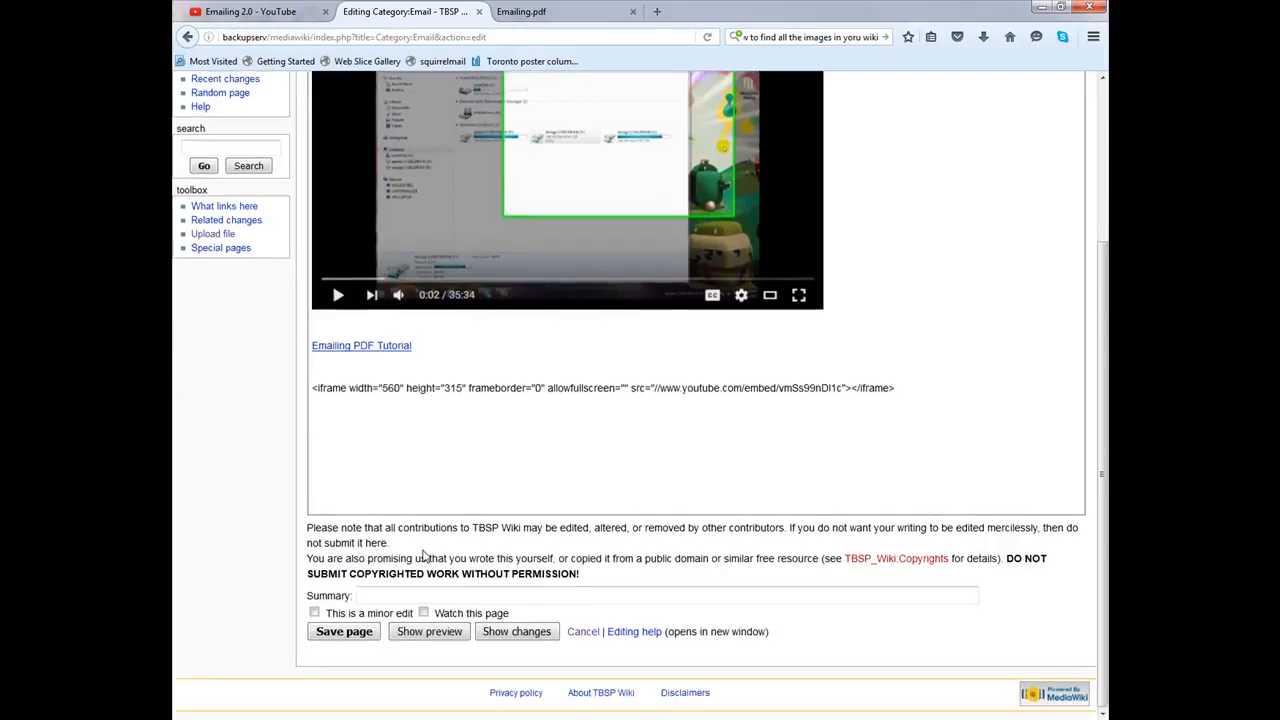
{"action": "left_click", "coordinate": [330, 632]}
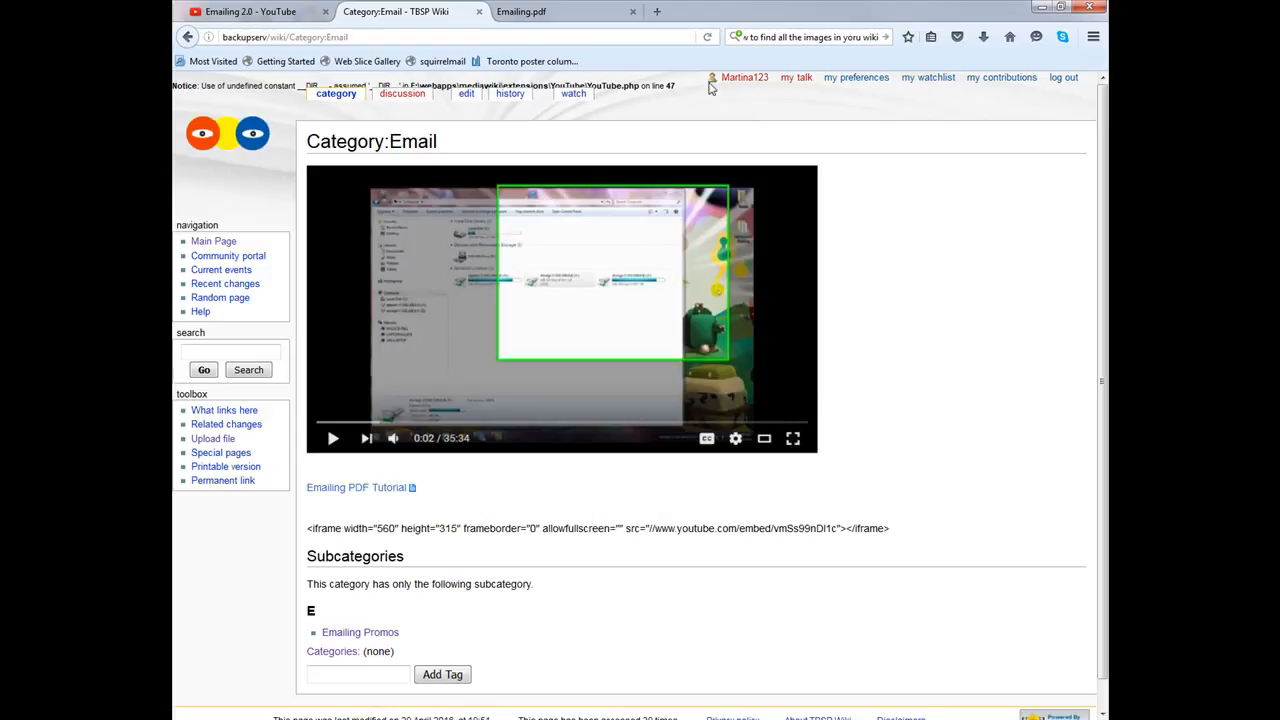
Step: Test the PDF tutorial link, start editing, and copy the Emailing 2.0 video address
{"action": "left_click", "coordinate": [352, 488]}
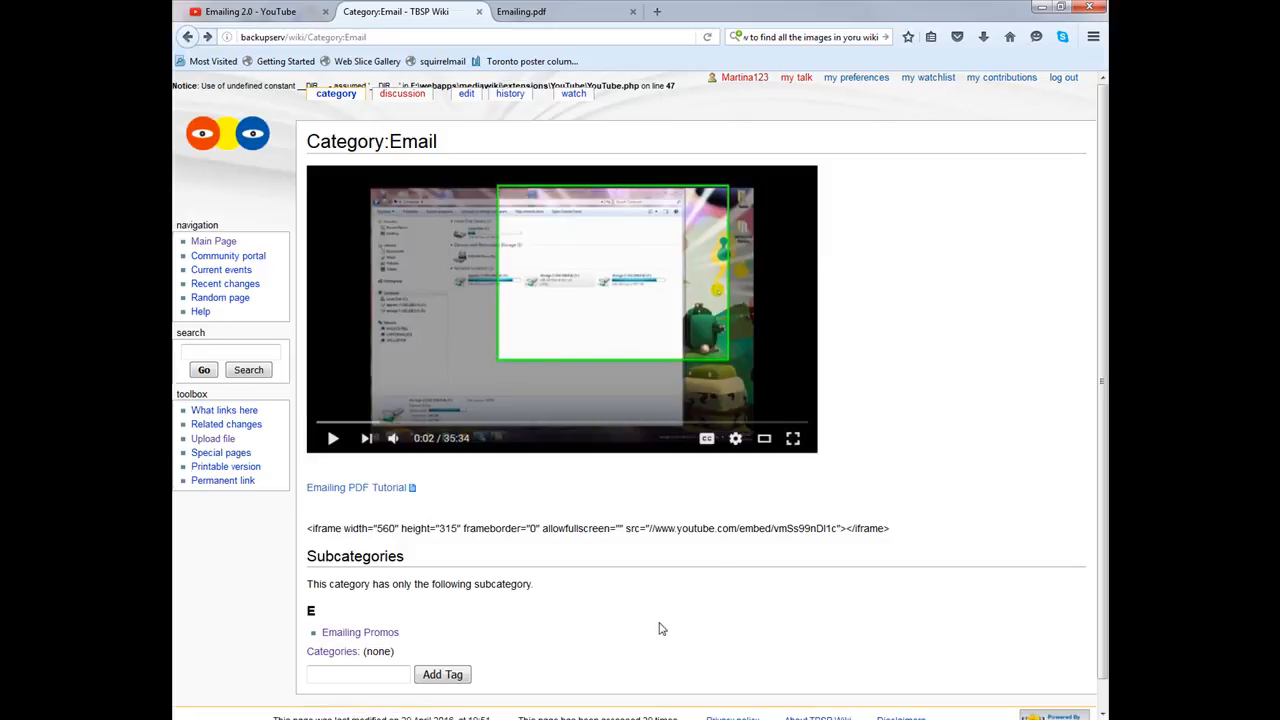
{"action": "left_click", "coordinate": [466, 95]}
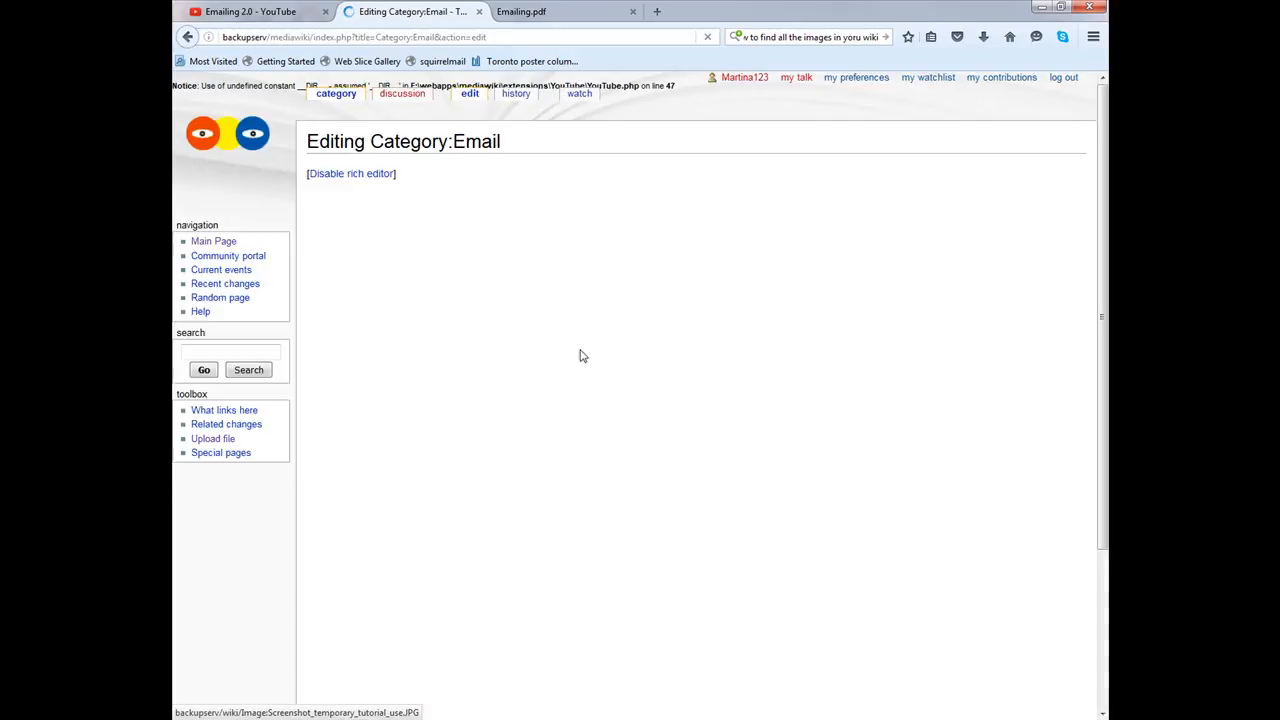
{"action": "left_click", "coordinate": [285, 12]}
{"action": "left_click", "coordinate": [378, 37]}
{"action": "left_click", "coordinate": [378, 37]}
{"action": "right_click", "coordinate": [378, 37]}
{"action": "triple_click", "coordinate": [346, 37]}
{"action": "right_click", "coordinate": [344, 37]}
{"action": "left_click", "coordinate": [385, 81]}
{"action": "left_click", "coordinate": [405, 12]}
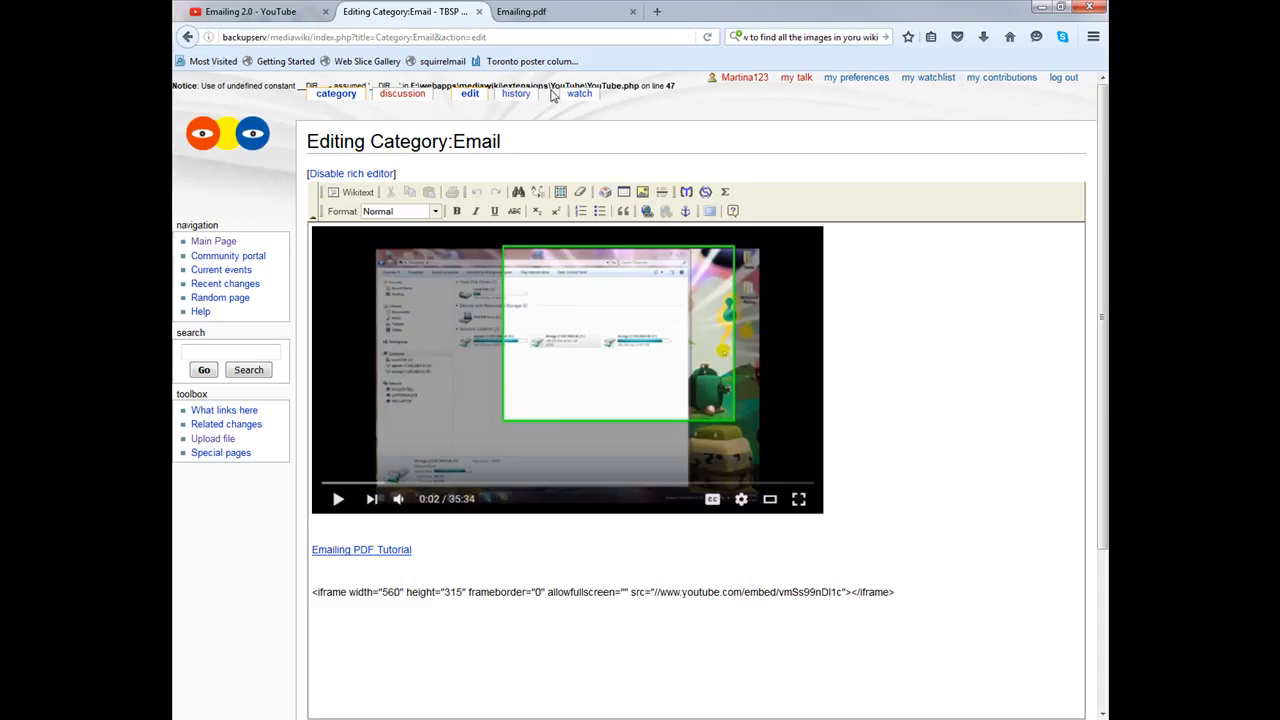
Step: In the wikitext source, replace the iframe line with <youtube> plus the video URL, and save
{"action": "left_click", "coordinate": [352, 174]}
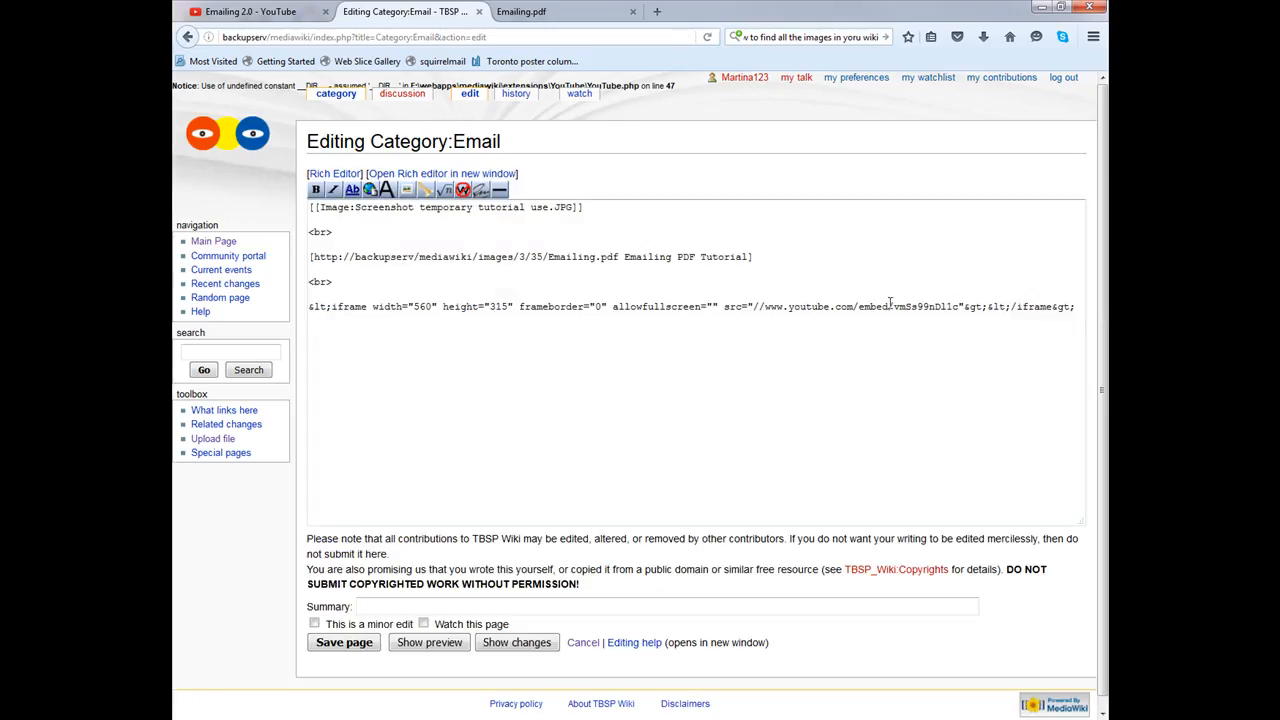
{"action": "left_click_drag", "start_coordinate": [1076, 310], "coordinate": [423, 293]}
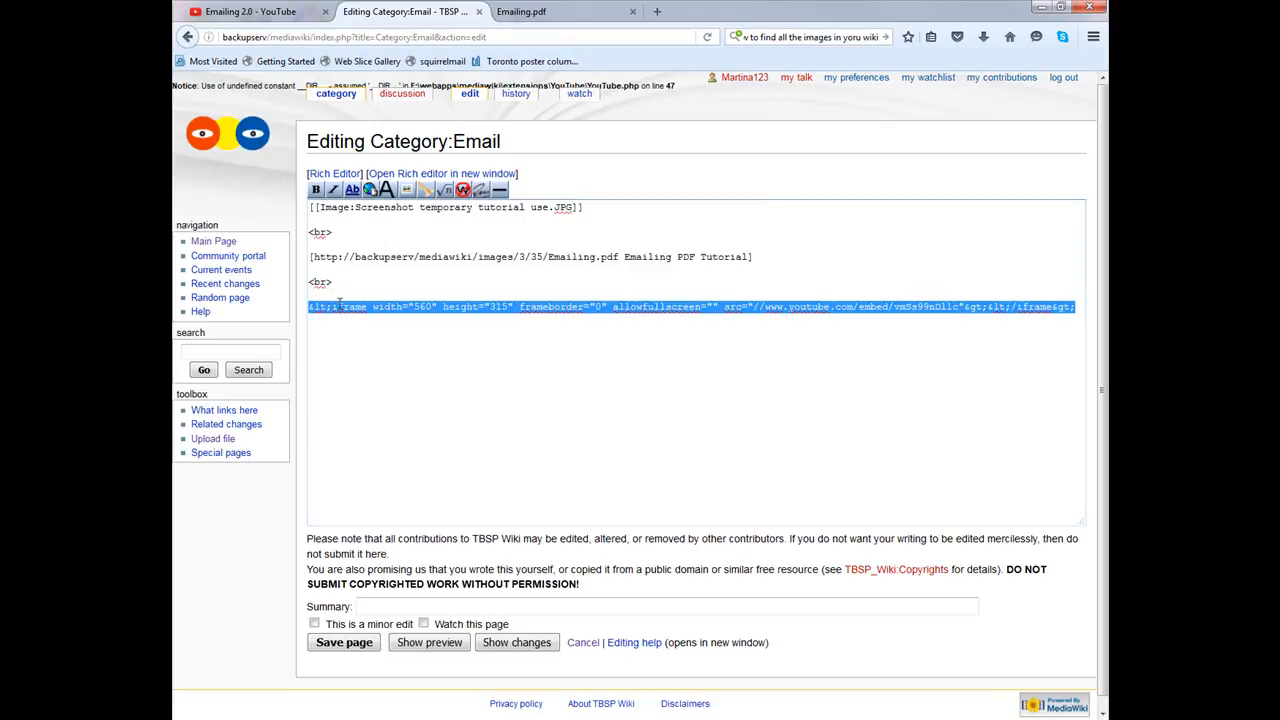
{"action": "type", "text": "<y"}
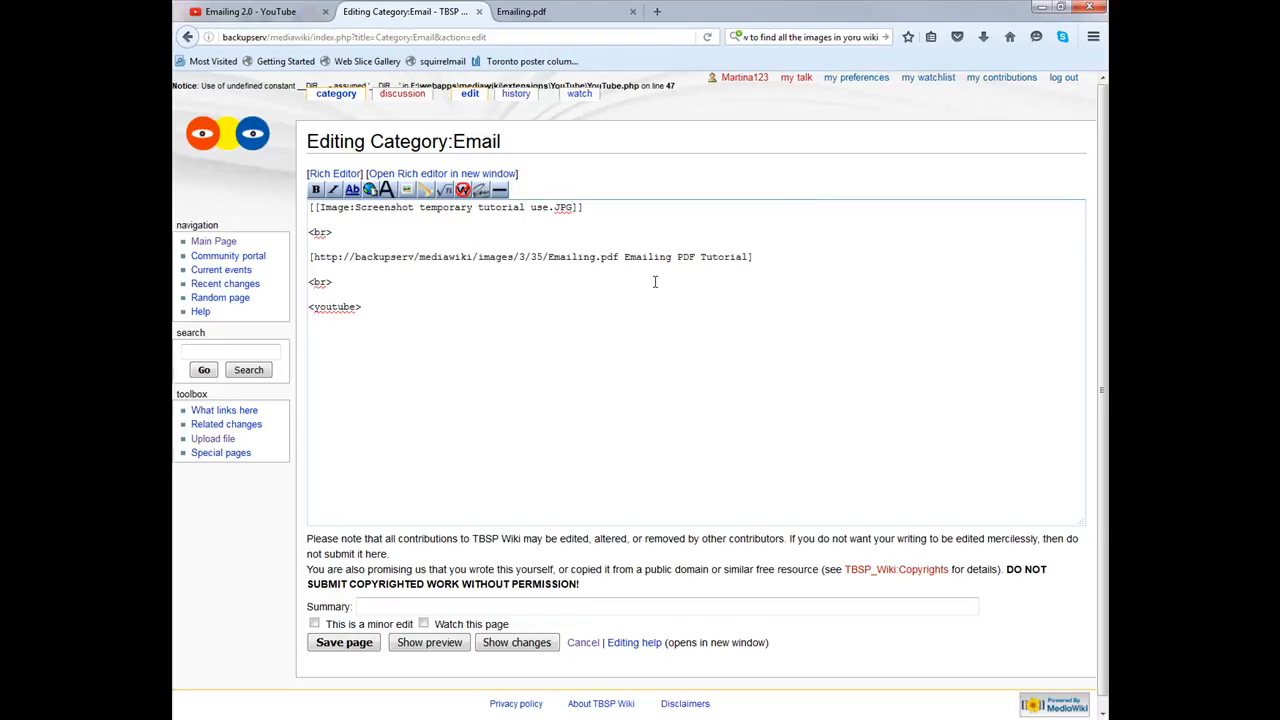
{"action": "type", "text": "outube>"}
{"action": "key", "text": "ctrl+v"}
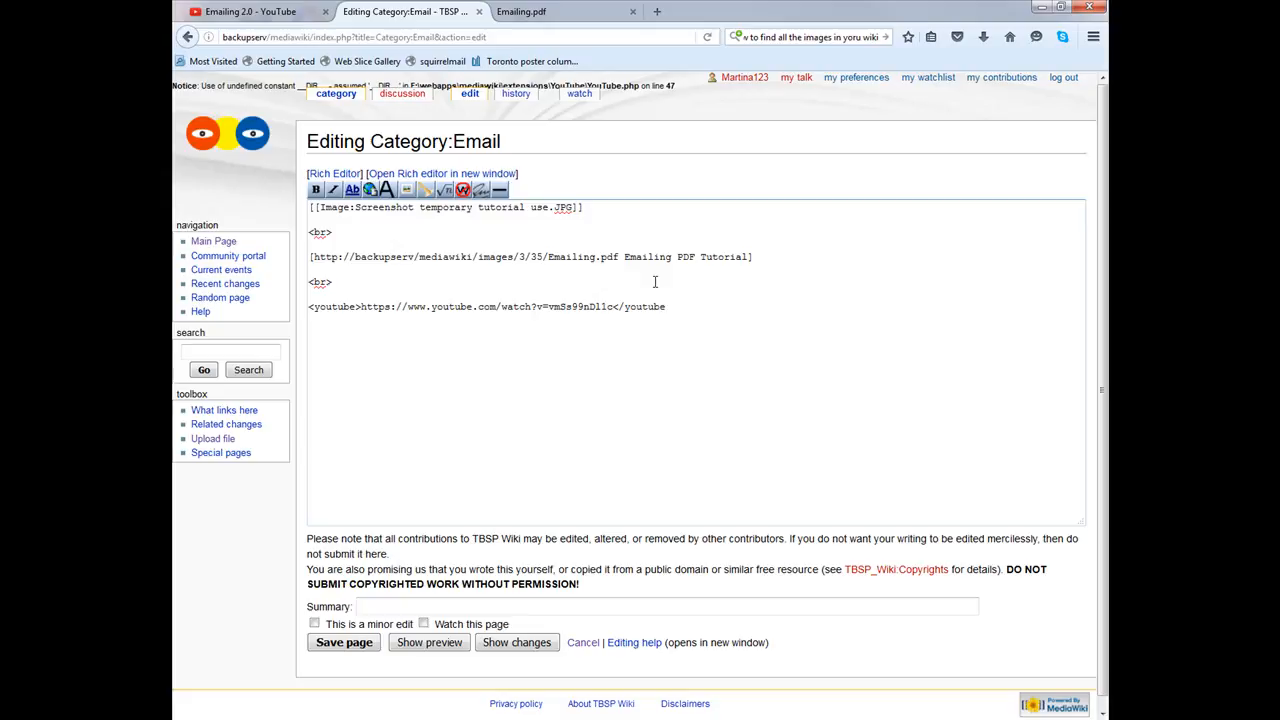
{"action": "scroll", "coordinate": [748, 570], "scroll_direction": "down", "scroll_amount": 1}
{"action": "left_click", "coordinate": [341, 633]}
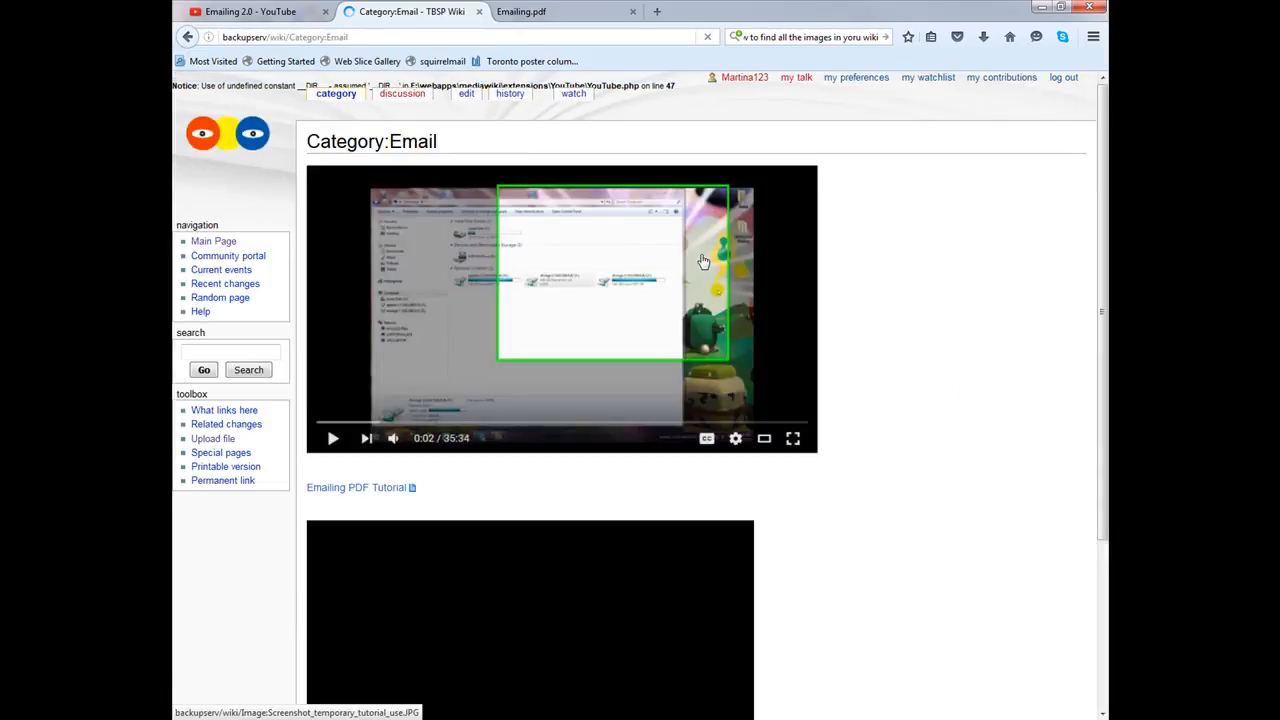
{"action": "scroll", "coordinate": [354, 388], "scroll_direction": "down", "scroll_amount": 2}
{"action": "scroll", "coordinate": [383, 320], "scroll_direction": "down", "scroll_amount": 1}
{"action": "scroll", "coordinate": [450, 330], "scroll_direction": "down", "scroll_amount": 2}
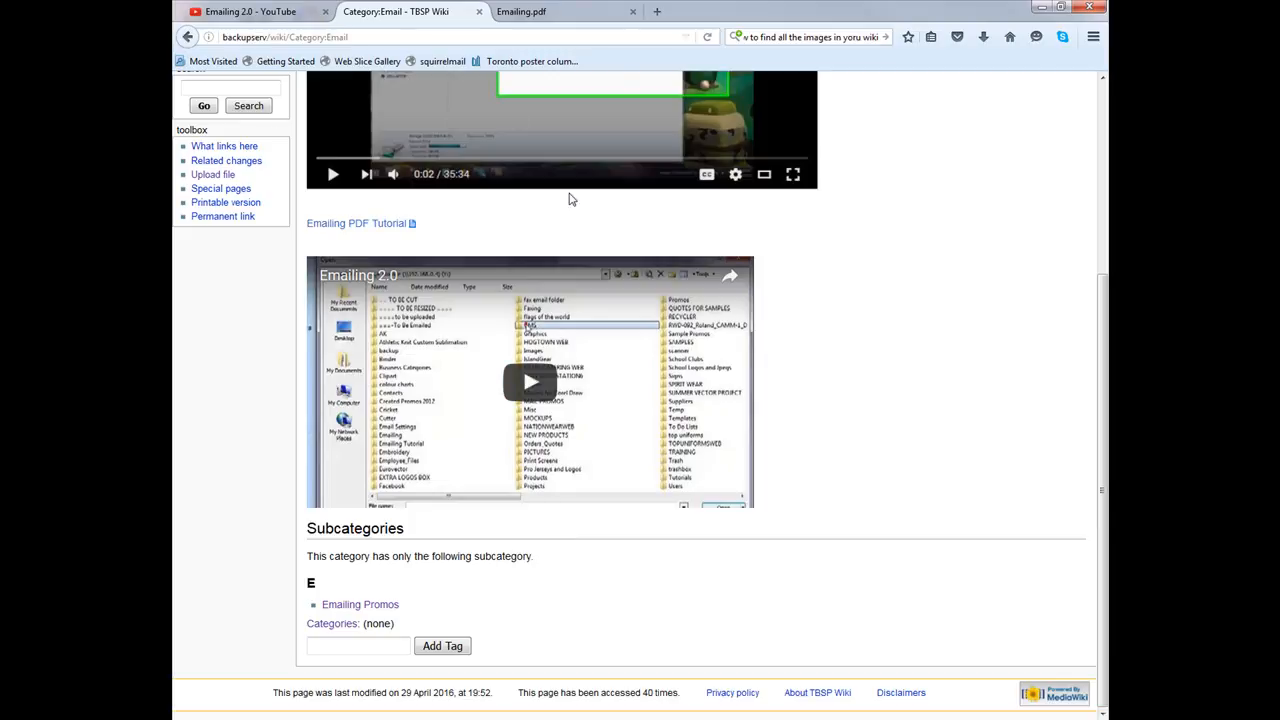
{"action": "scroll", "coordinate": [488, 92], "scroll_direction": "up", "scroll_amount": 5}
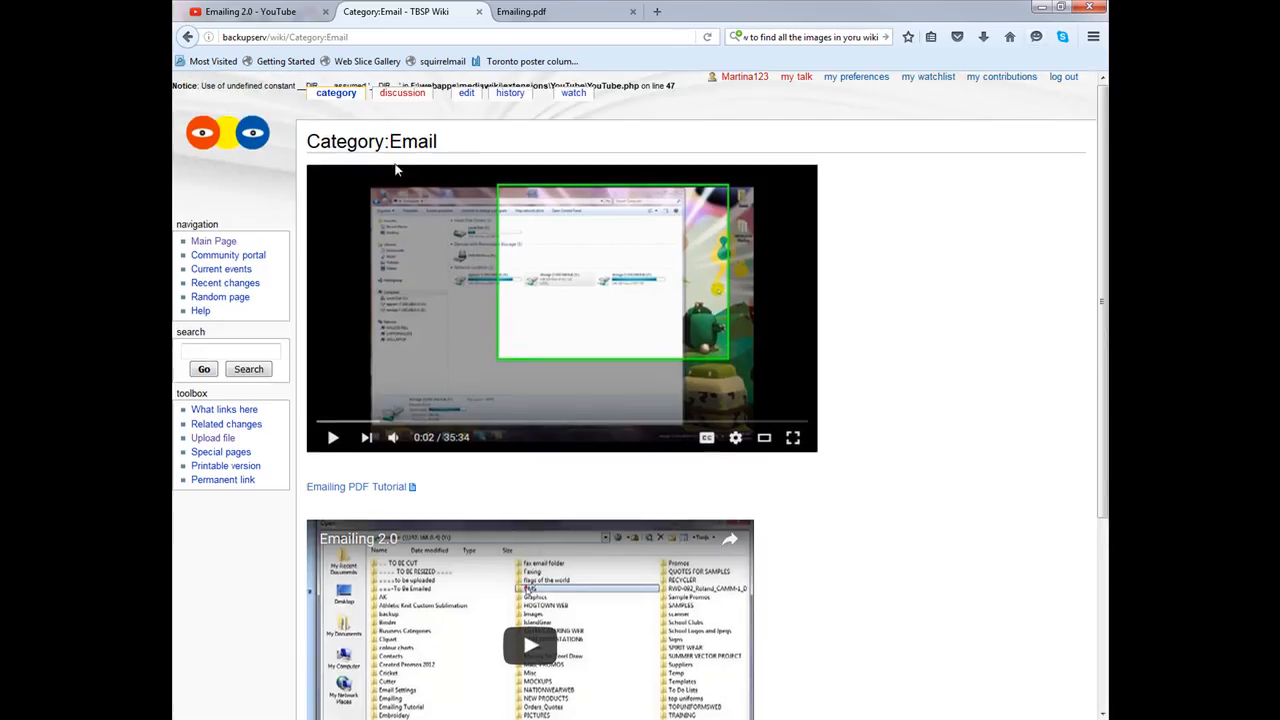
{"action": "scroll", "coordinate": [823, 386], "scroll_direction": "down", "scroll_amount": 5}
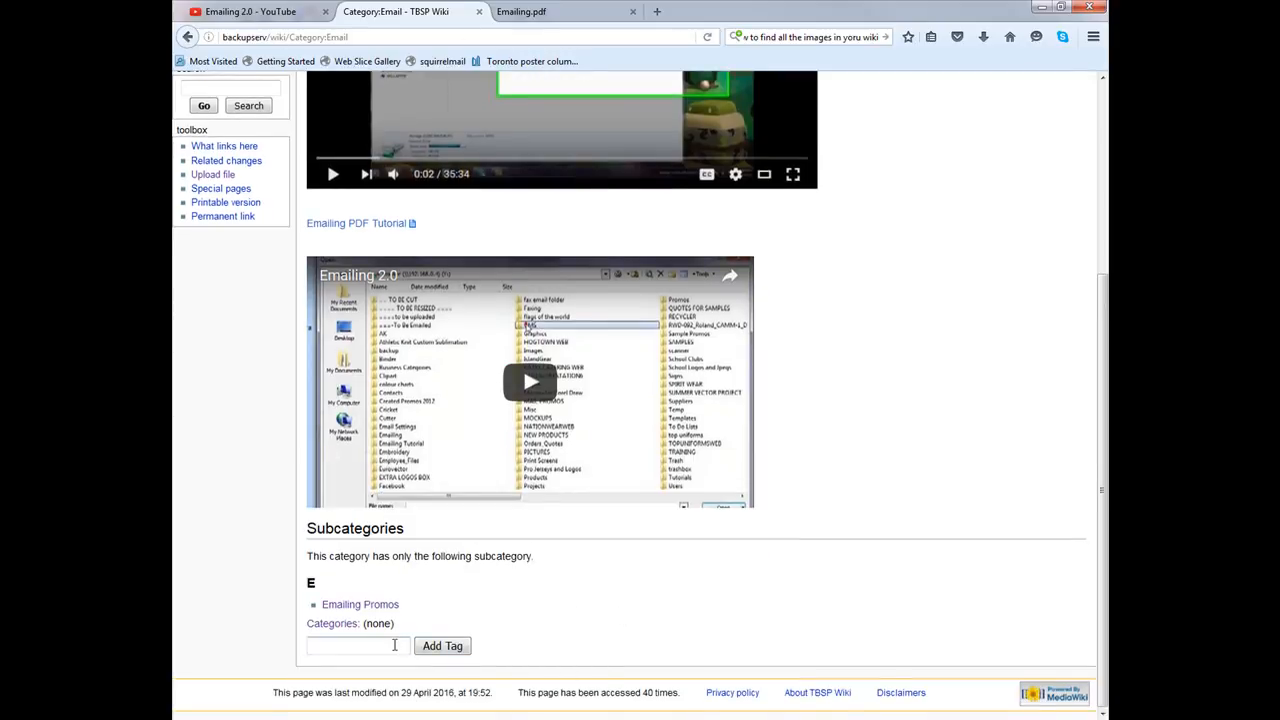
{"action": "scroll", "coordinate": [566, 491], "scroll_direction": "up", "scroll_amount": 5}
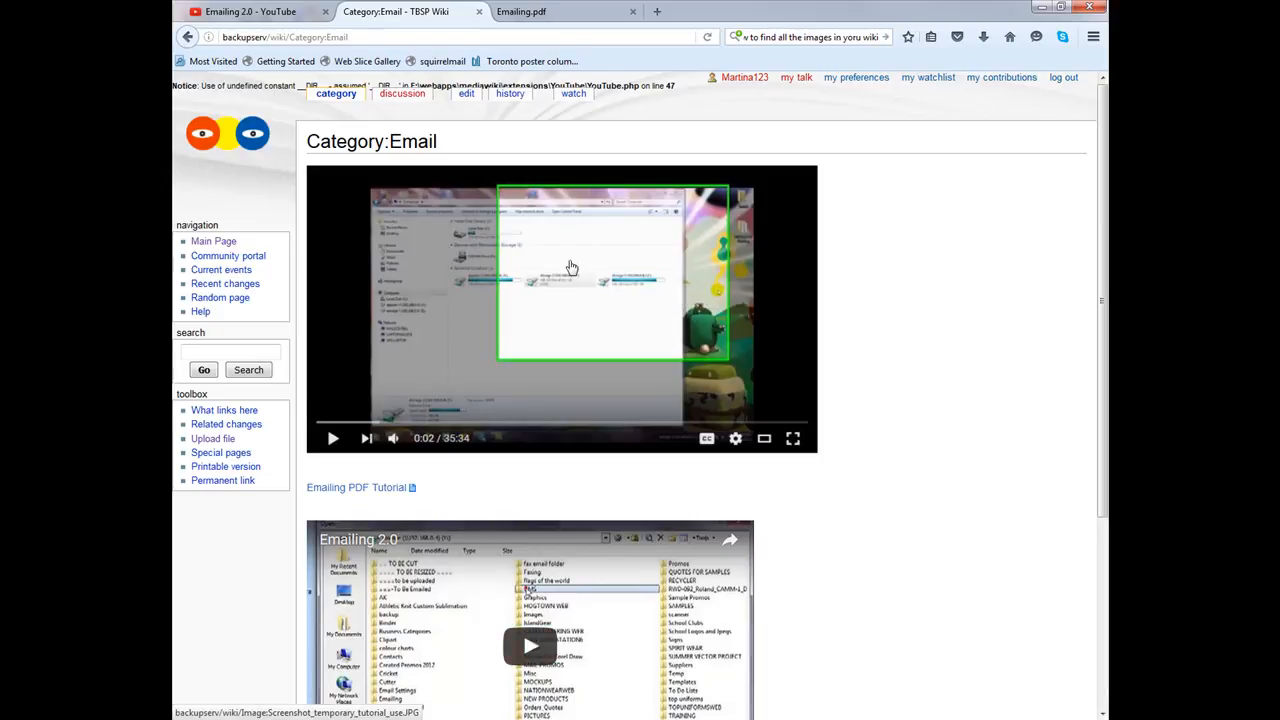
{"action": "scroll", "coordinate": [577, 266], "scroll_direction": "down", "scroll_amount": 5}
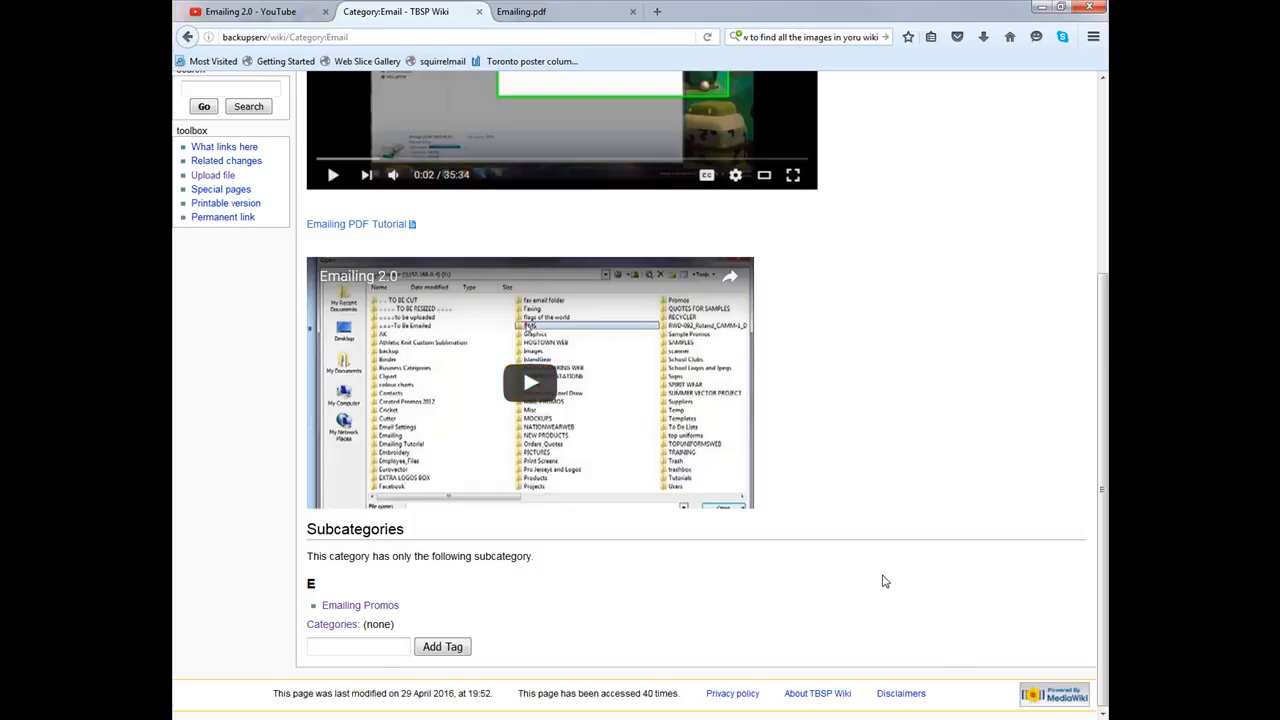
Step: Tag Category:Email with the Operational Activities category
{"action": "type", "text": "Oper"}
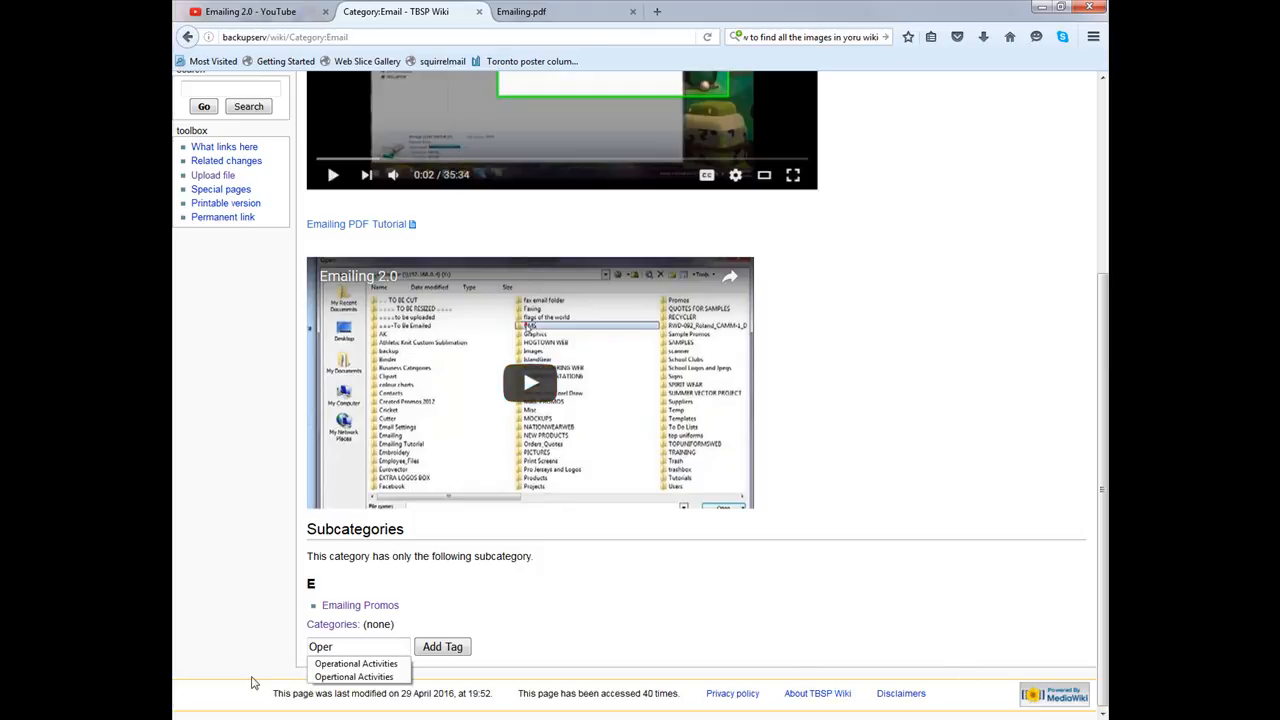
{"action": "left_click", "coordinate": [336, 664]}
{"action": "left_click", "coordinate": [458, 648]}
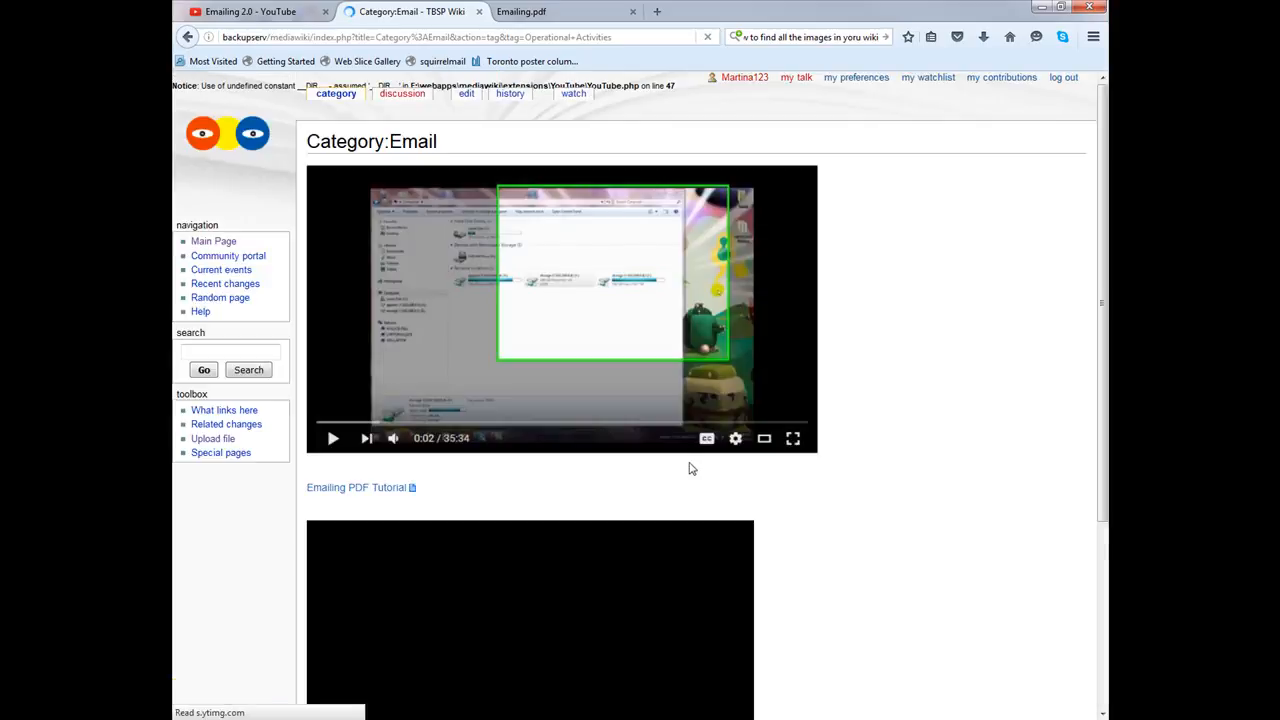
Step: Visit the Operational Activities category, return to Email, then go to the Main Page
{"action": "scroll", "coordinate": [689, 468], "scroll_direction": "down", "scroll_amount": 3}
{"action": "left_click", "coordinate": [400, 626]}
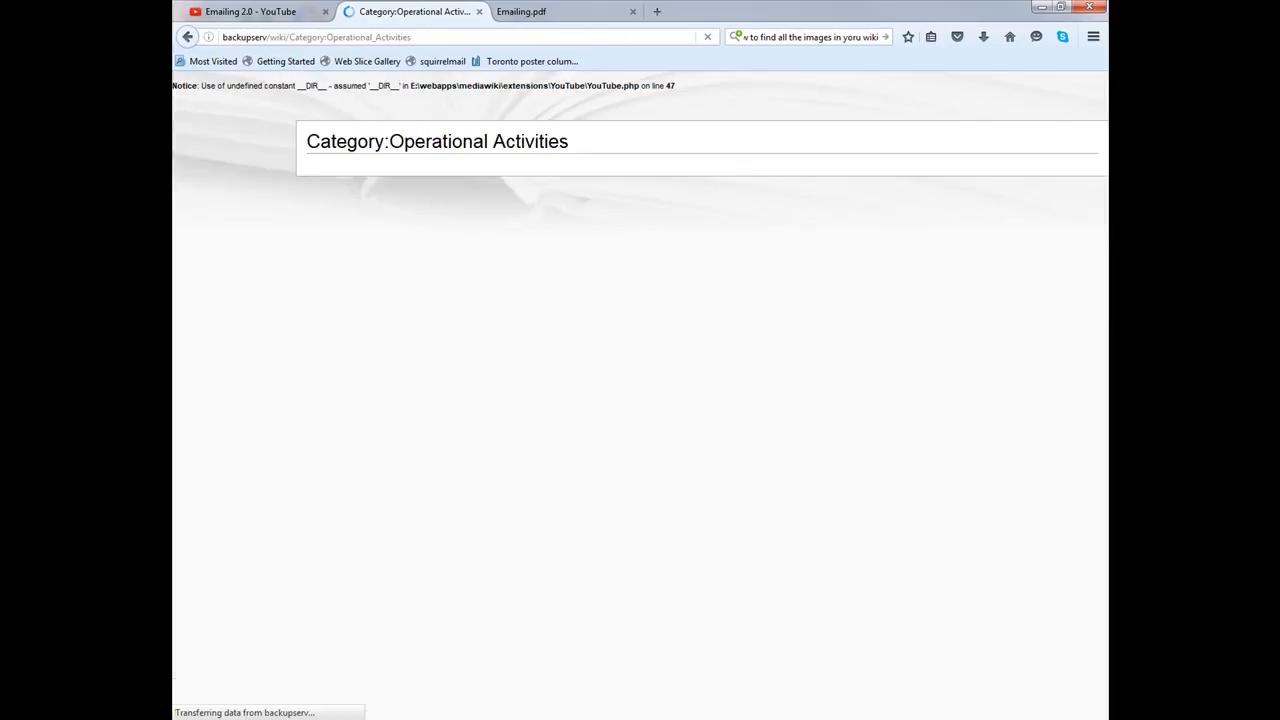
{"action": "scroll", "coordinate": [673, 347], "scroll_direction": "down", "scroll_amount": 2}
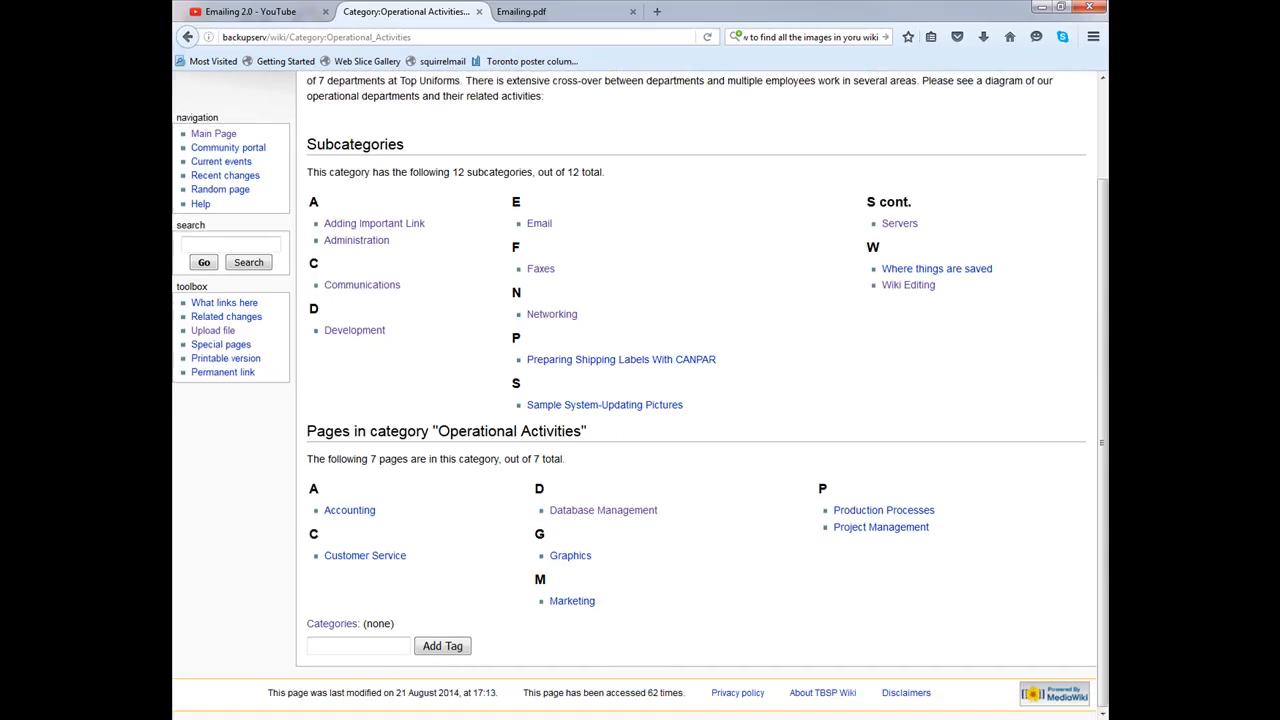
{"action": "left_click", "coordinate": [539, 223]}
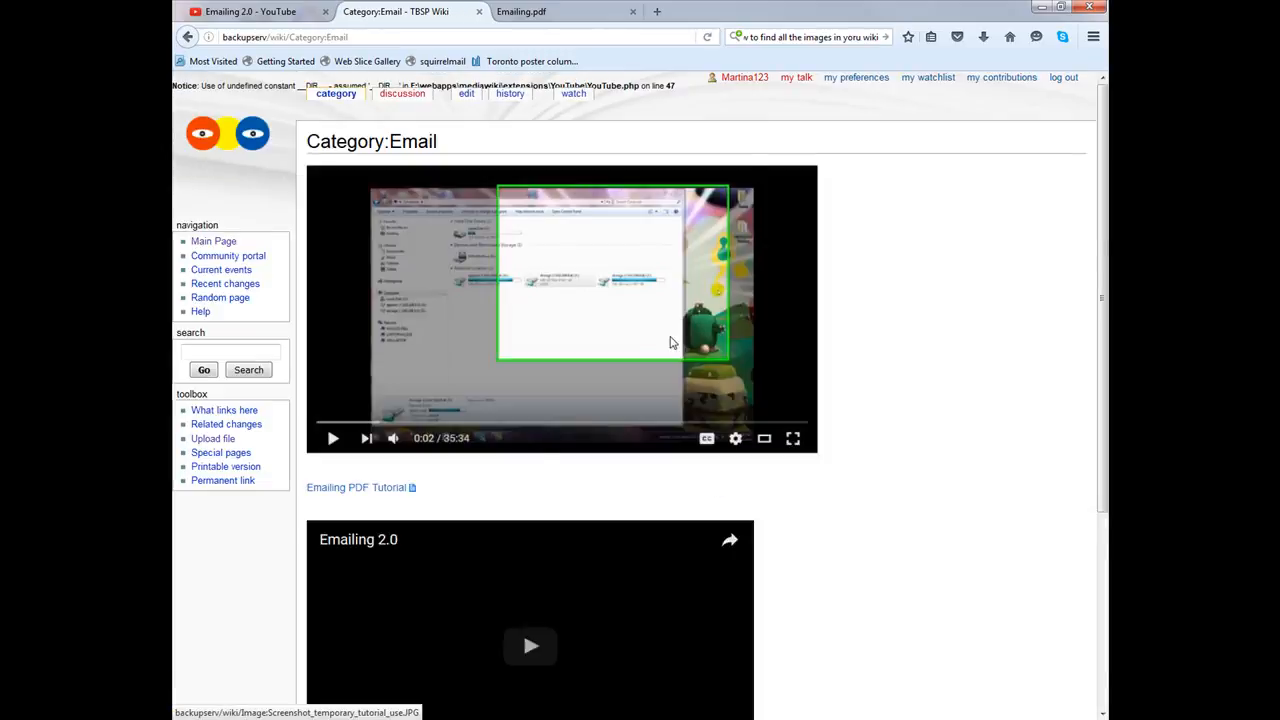
{"action": "scroll", "coordinate": [668, 345], "scroll_direction": "down", "scroll_amount": 5}
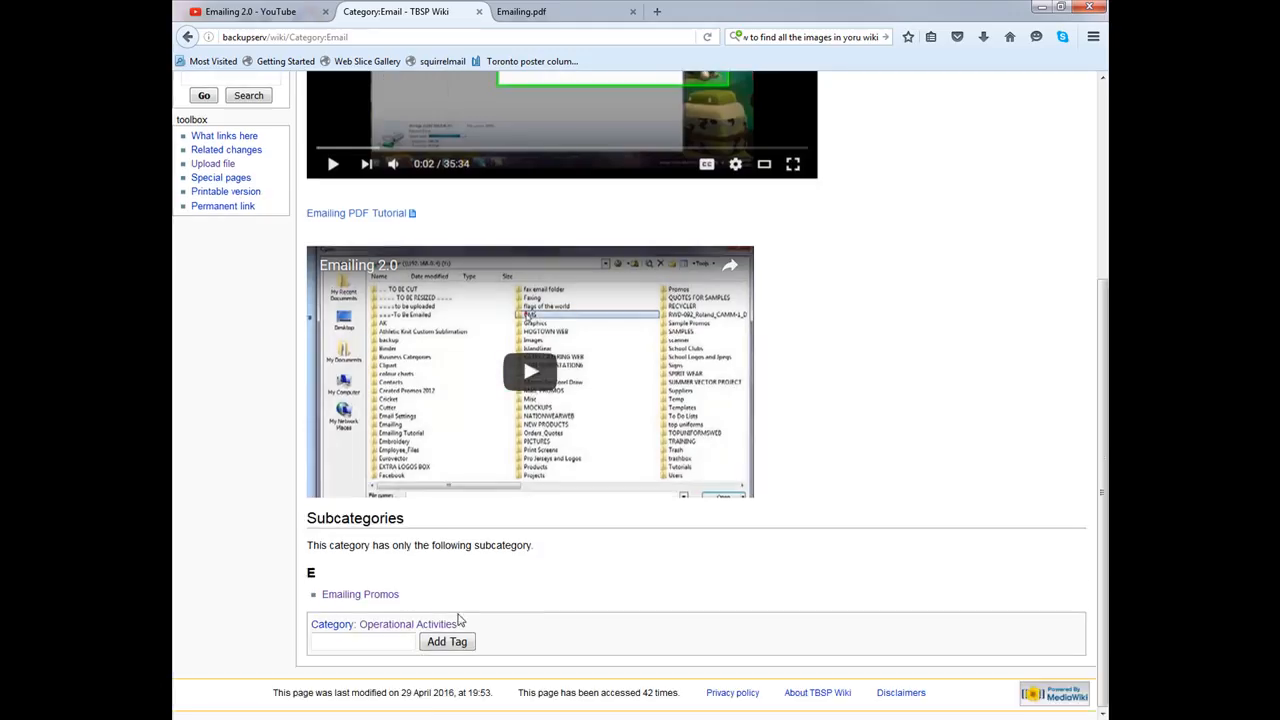
{"action": "scroll", "coordinate": [501, 527], "scroll_direction": "up", "scroll_amount": 5}
{"action": "left_click", "coordinate": [213, 242]}
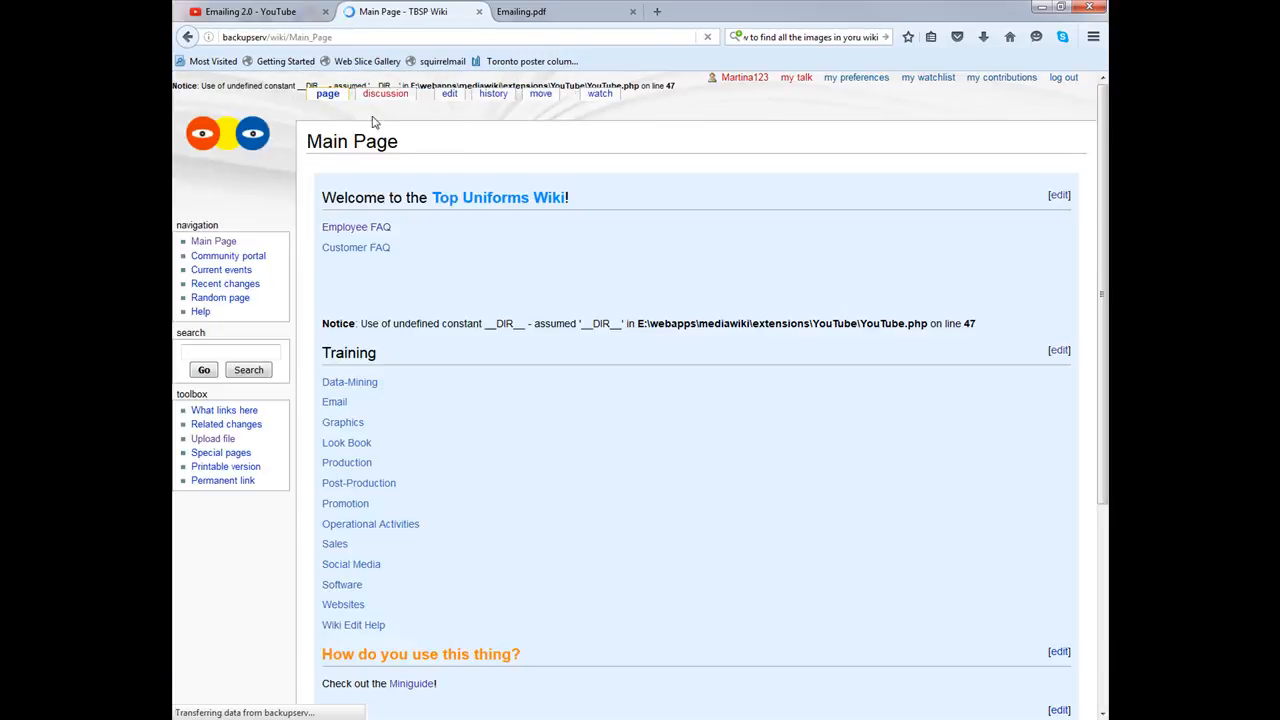
Step: Review the Email training category from the Main Page, then return to the Main Page
{"action": "left_click", "coordinate": [333, 405]}
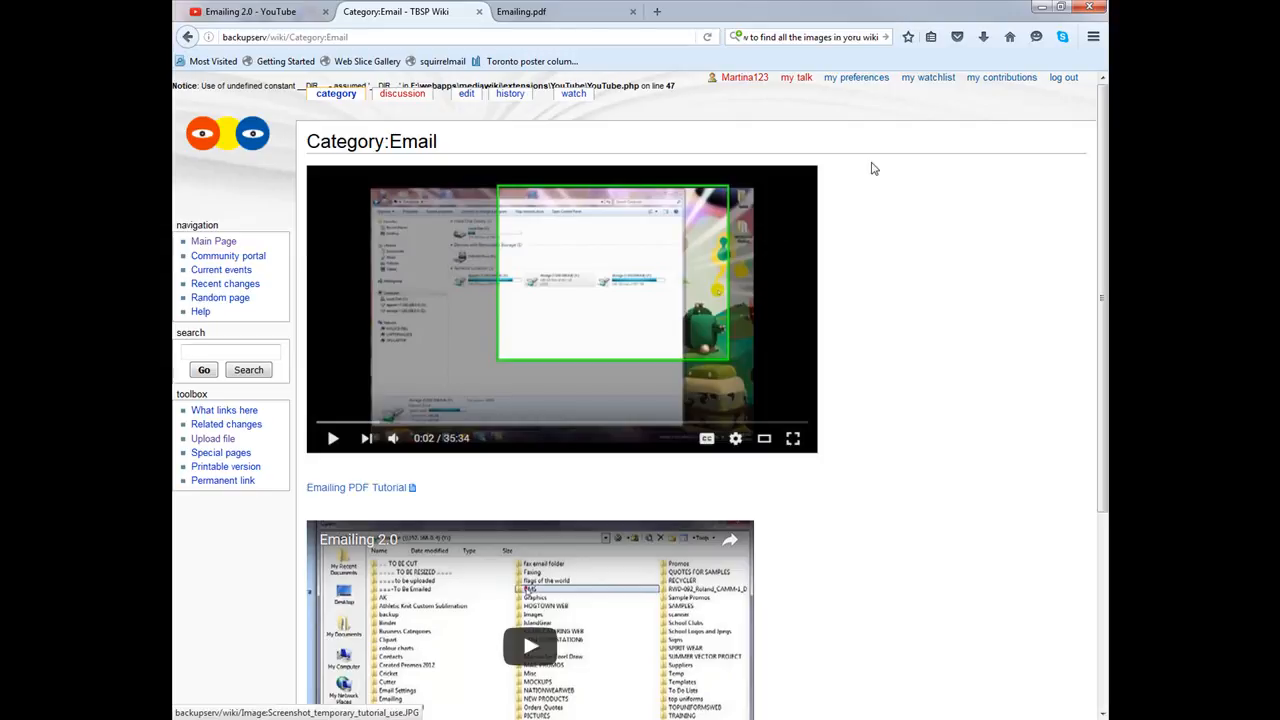
{"action": "scroll", "coordinate": [870, 160], "scroll_direction": "down", "scroll_amount": 5}
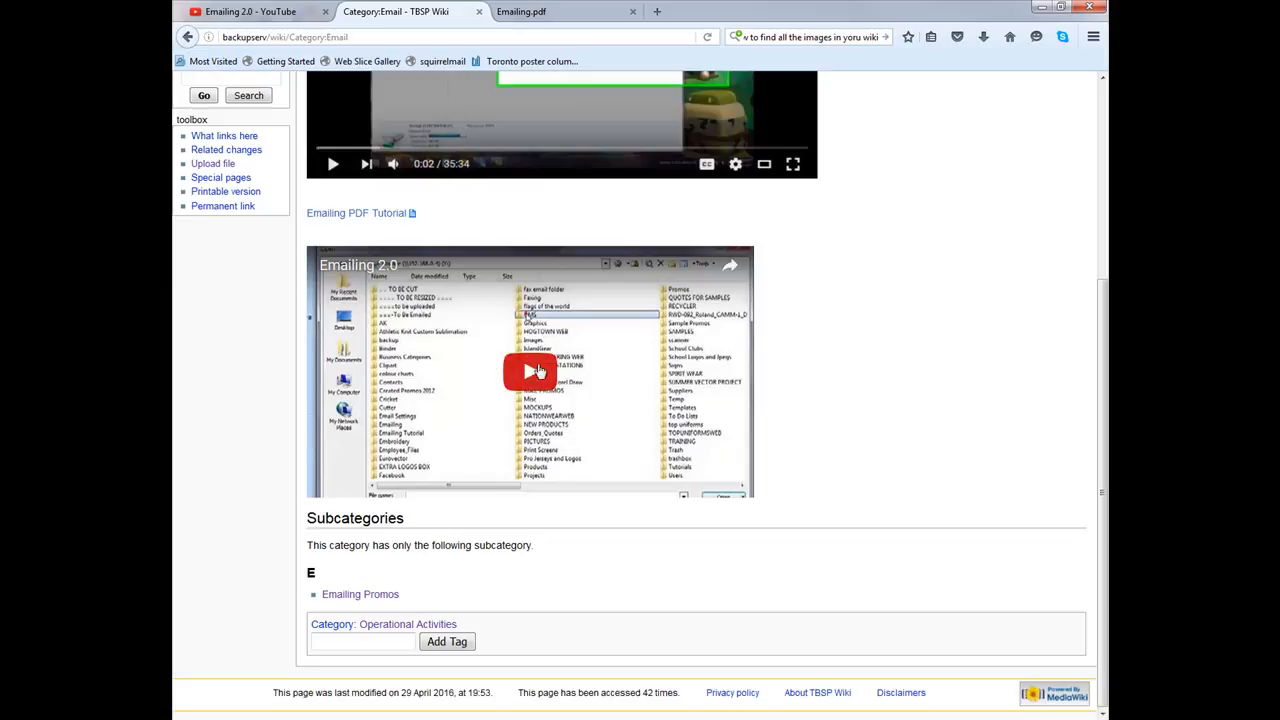
{"action": "scroll", "coordinate": [594, 325], "scroll_direction": "up", "scroll_amount": 4}
{"action": "left_click", "coordinate": [207, 242]}
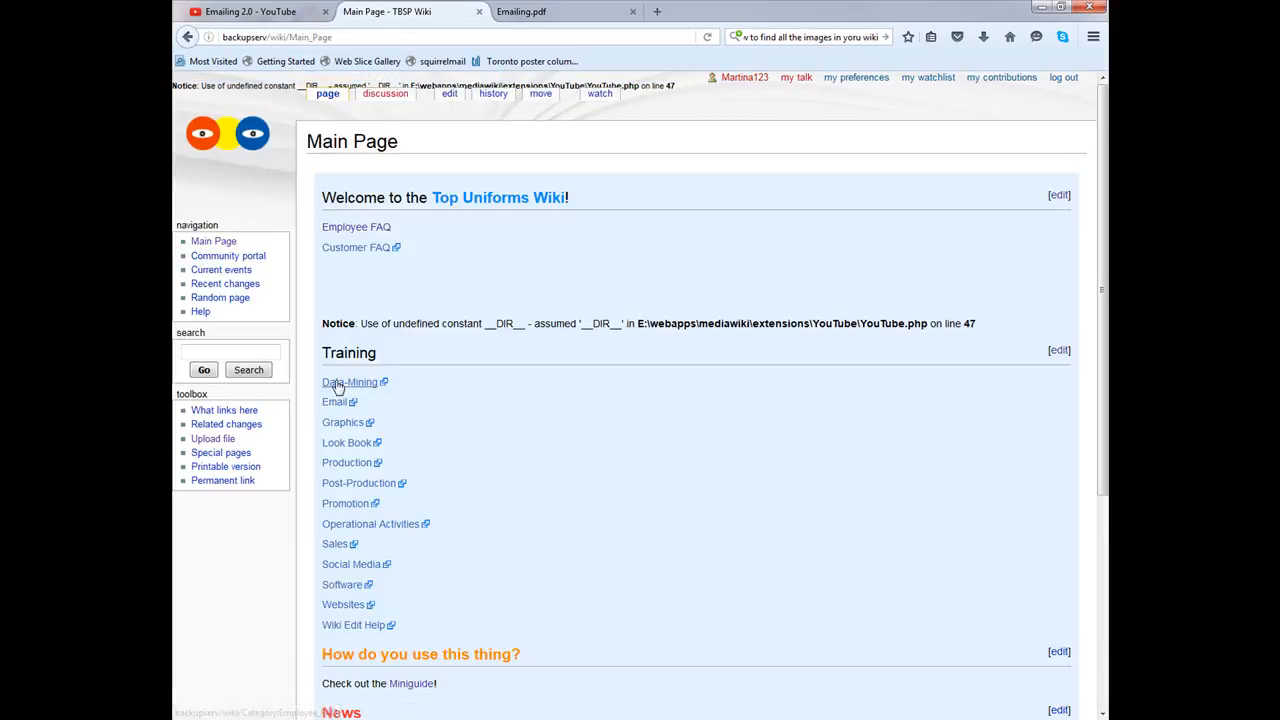
Step: Open Category:Data-Mining's revision history and mark the 19:47 revision for comparison
{"action": "left_click", "coordinate": [333, 382]}
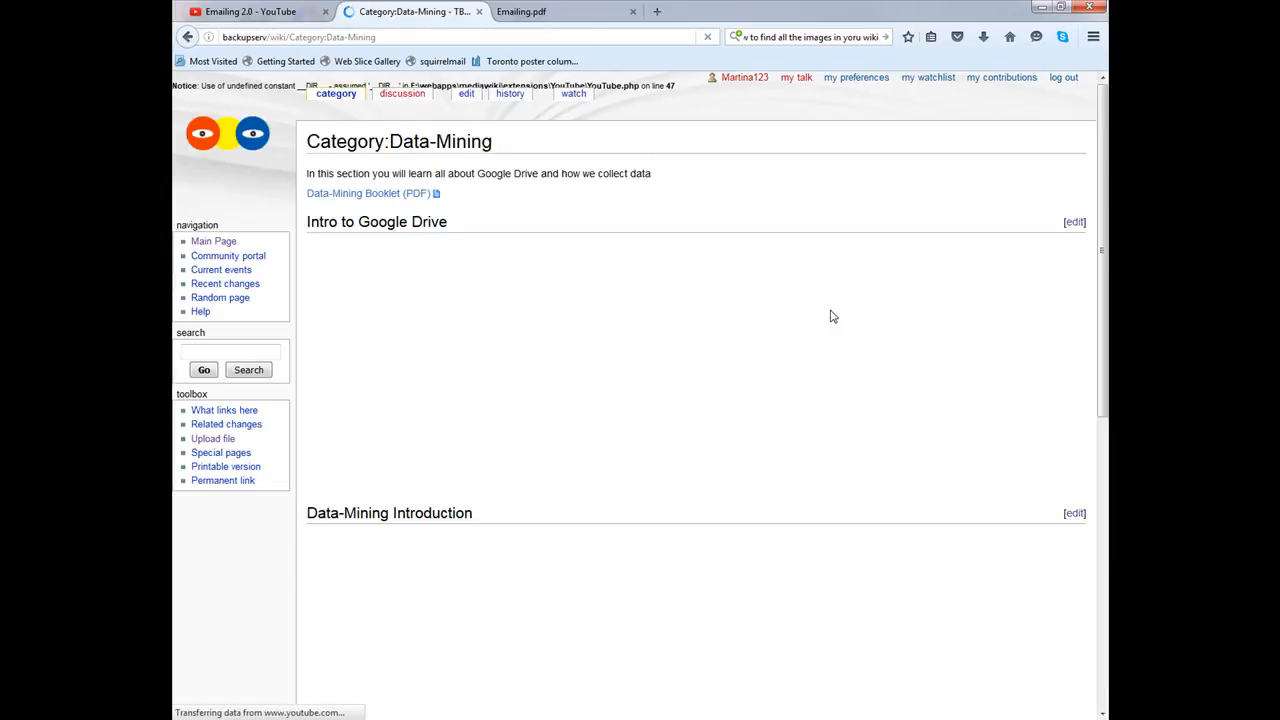
{"action": "scroll", "coordinate": [843, 313], "scroll_direction": "down", "scroll_amount": 5}
{"action": "left_click", "coordinate": [306, 14]}
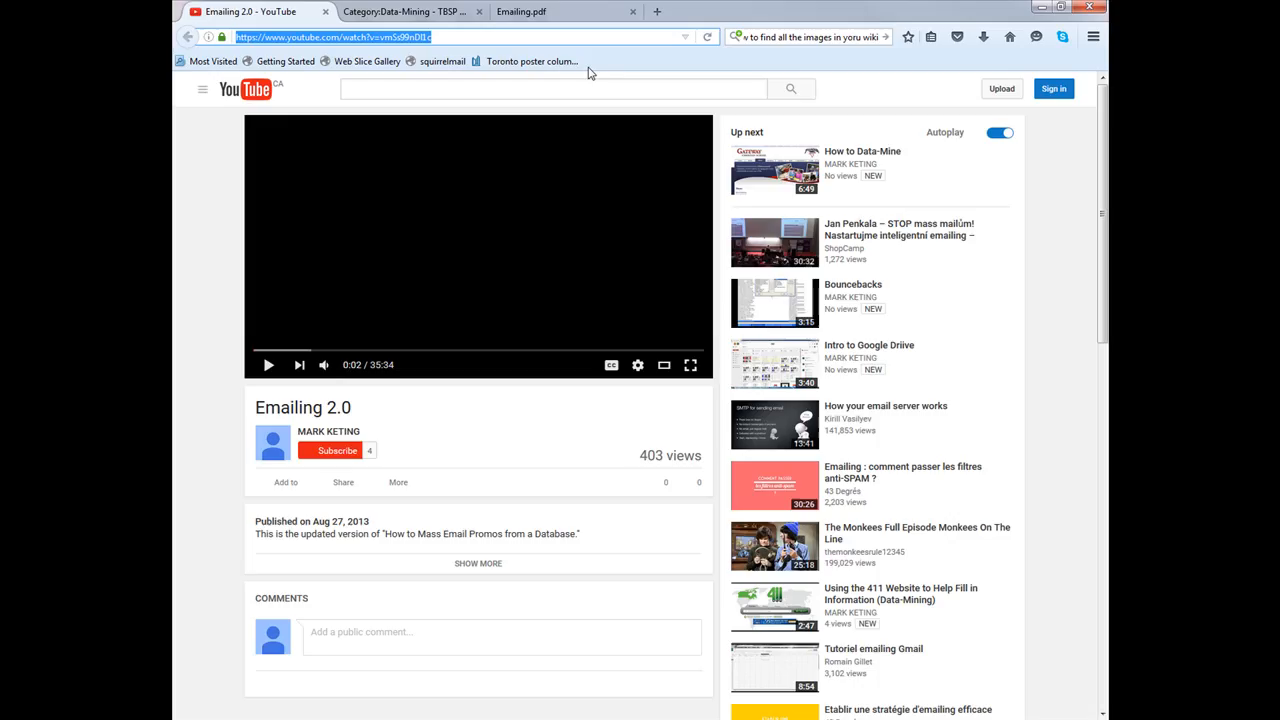
{"action": "left_click", "coordinate": [400, 12]}
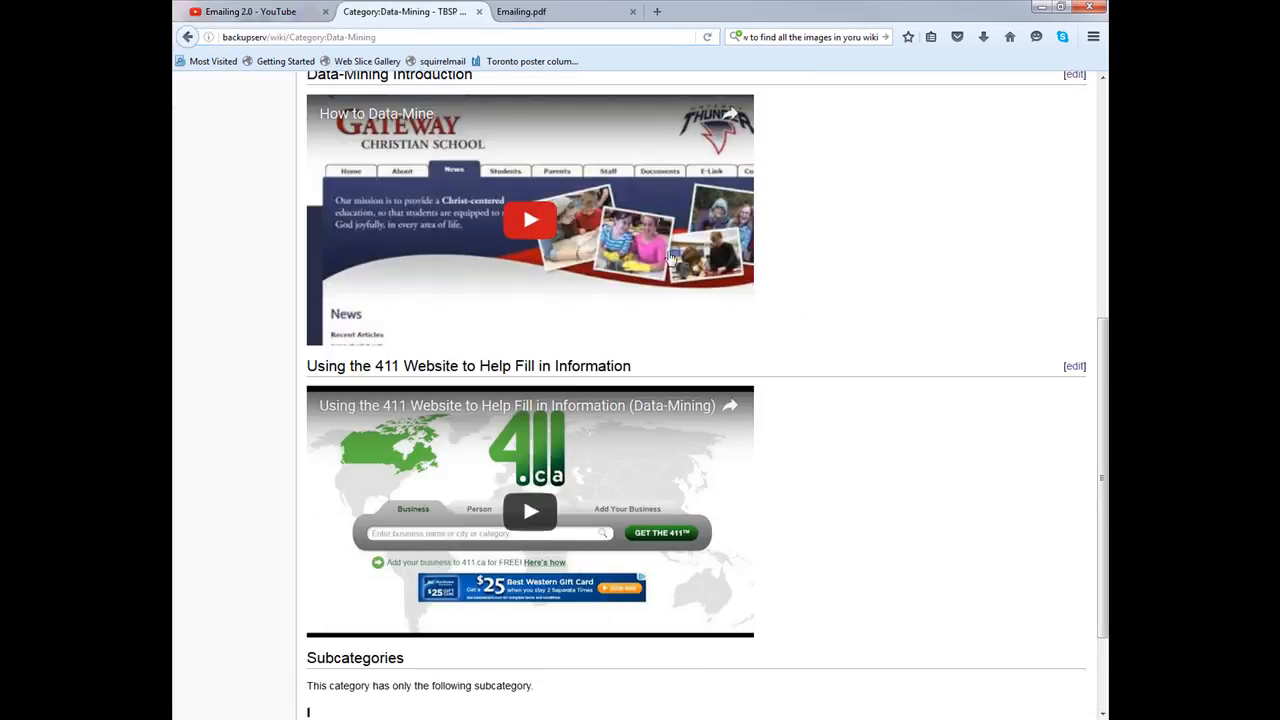
{"action": "scroll", "coordinate": [655, 245], "scroll_direction": "up", "scroll_amount": 3}
{"action": "scroll", "coordinate": [655, 245], "scroll_direction": "down", "scroll_amount": 5}
{"action": "scroll", "coordinate": [683, 217], "scroll_direction": "up", "scroll_amount": 7}
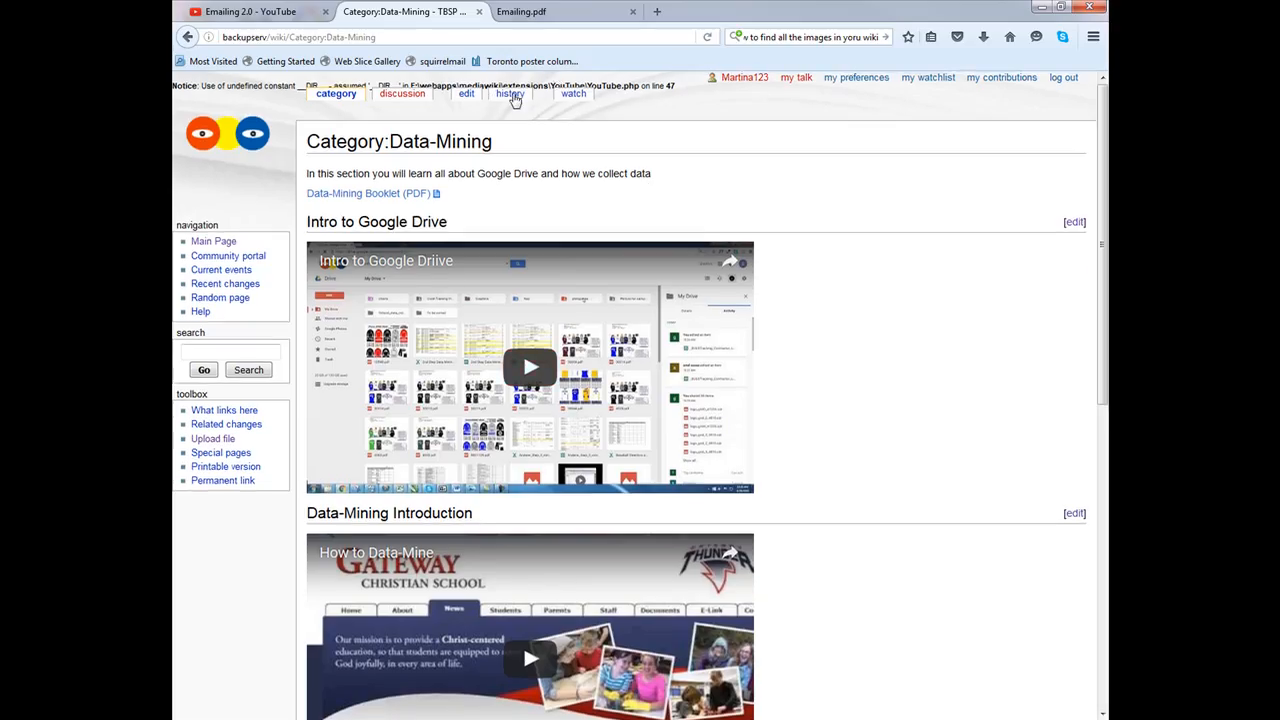
{"action": "left_click", "coordinate": [512, 96]}
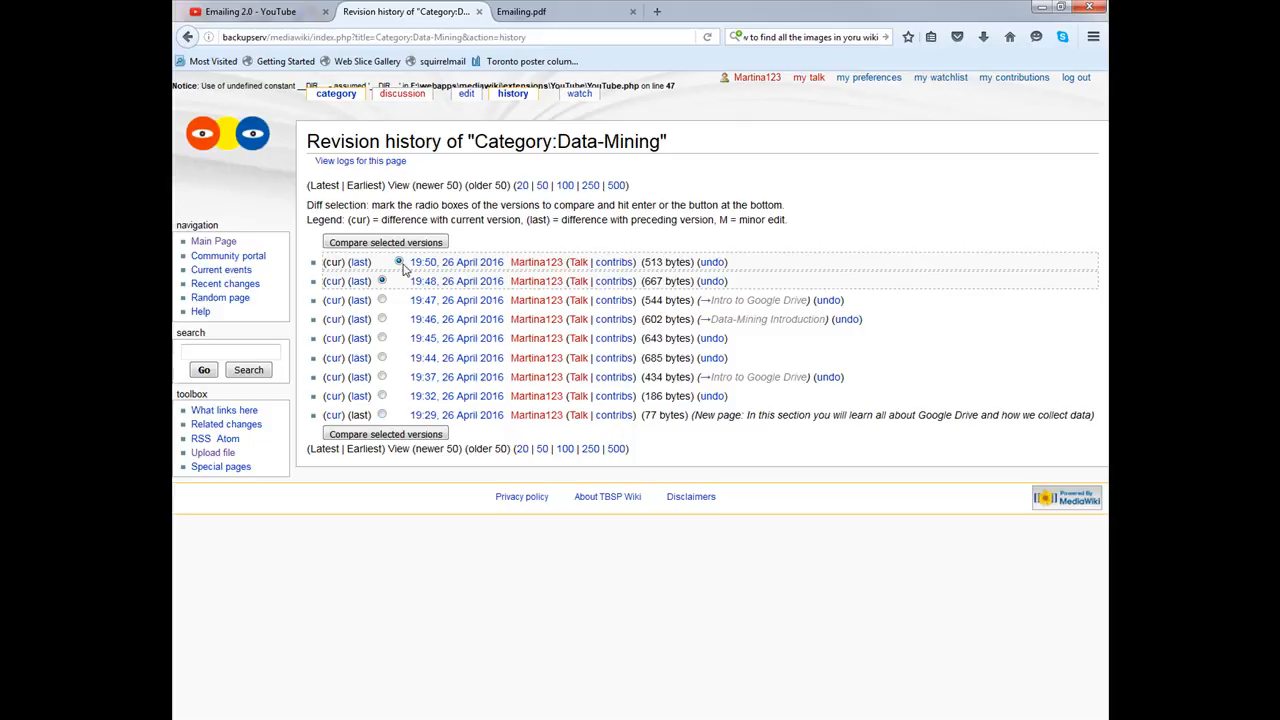
{"action": "left_click", "coordinate": [382, 300]}
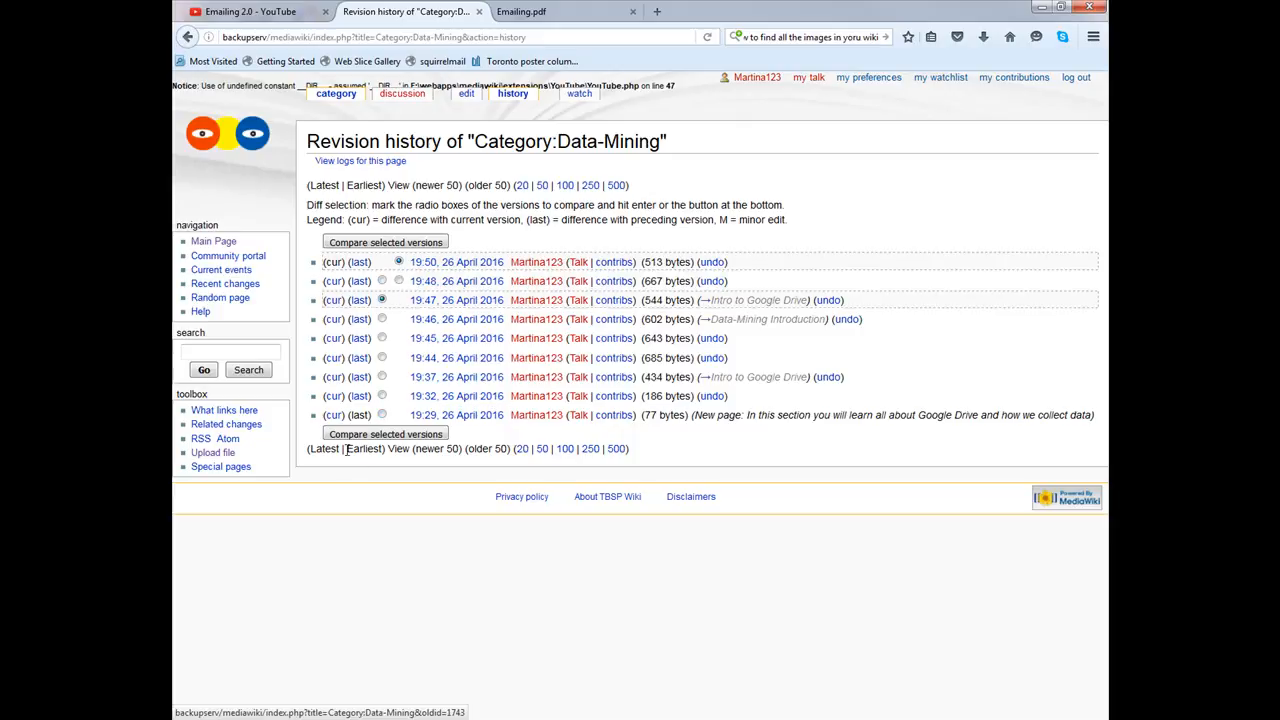